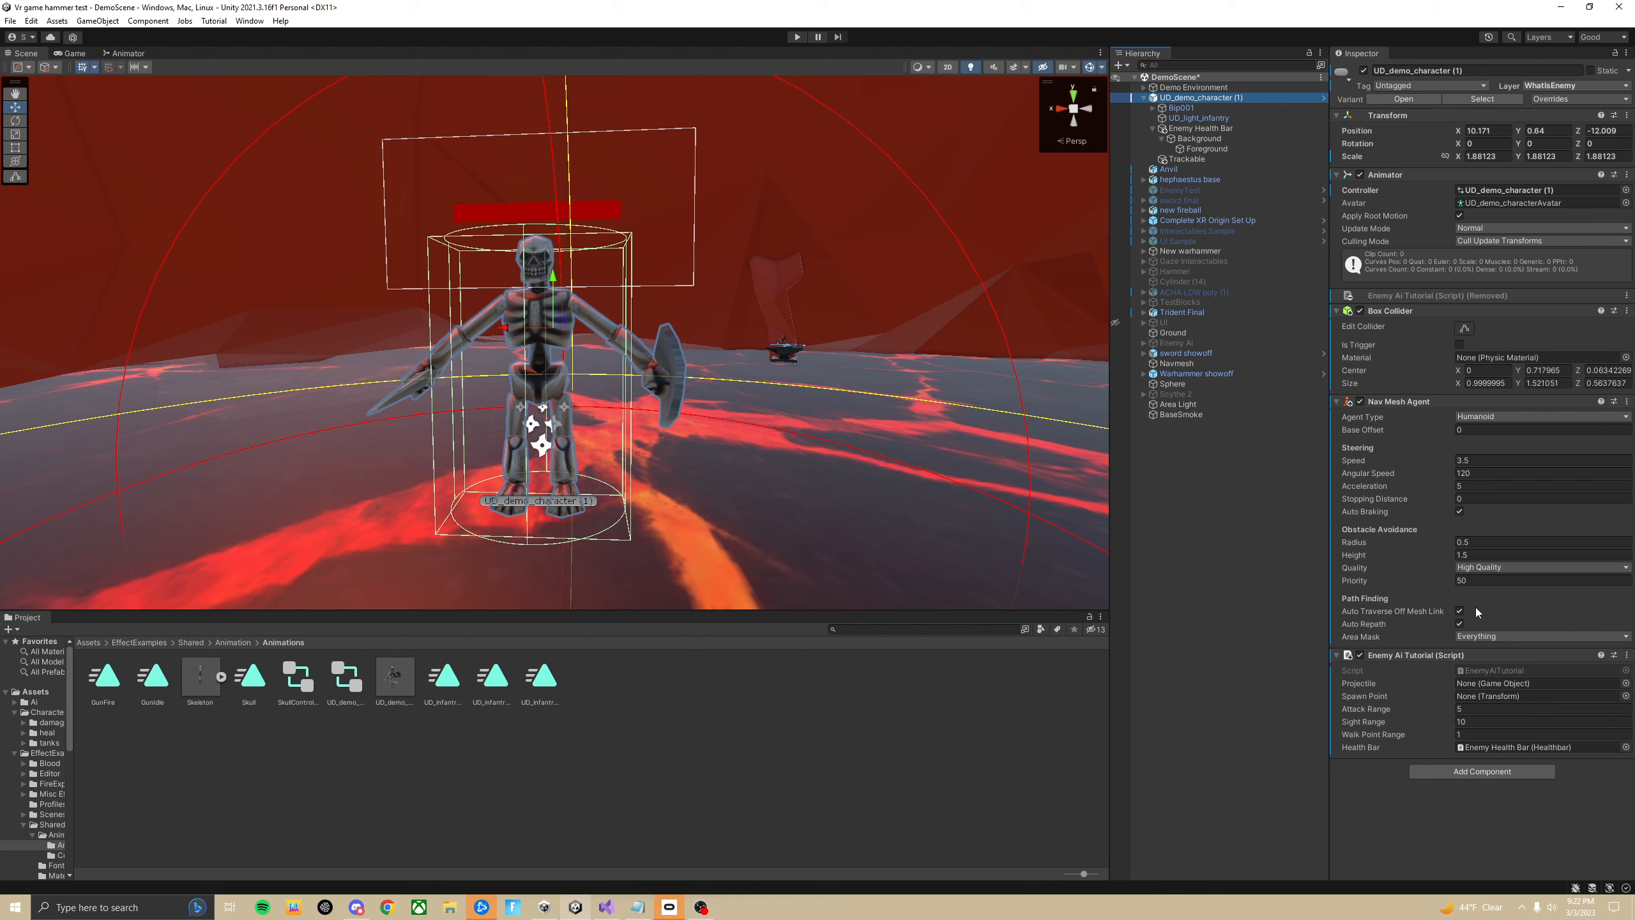
Step: Review the Enemy Health Bar canvas with its Background and Foreground images, including the Foreground's fill amount
right_click(1229, 102)
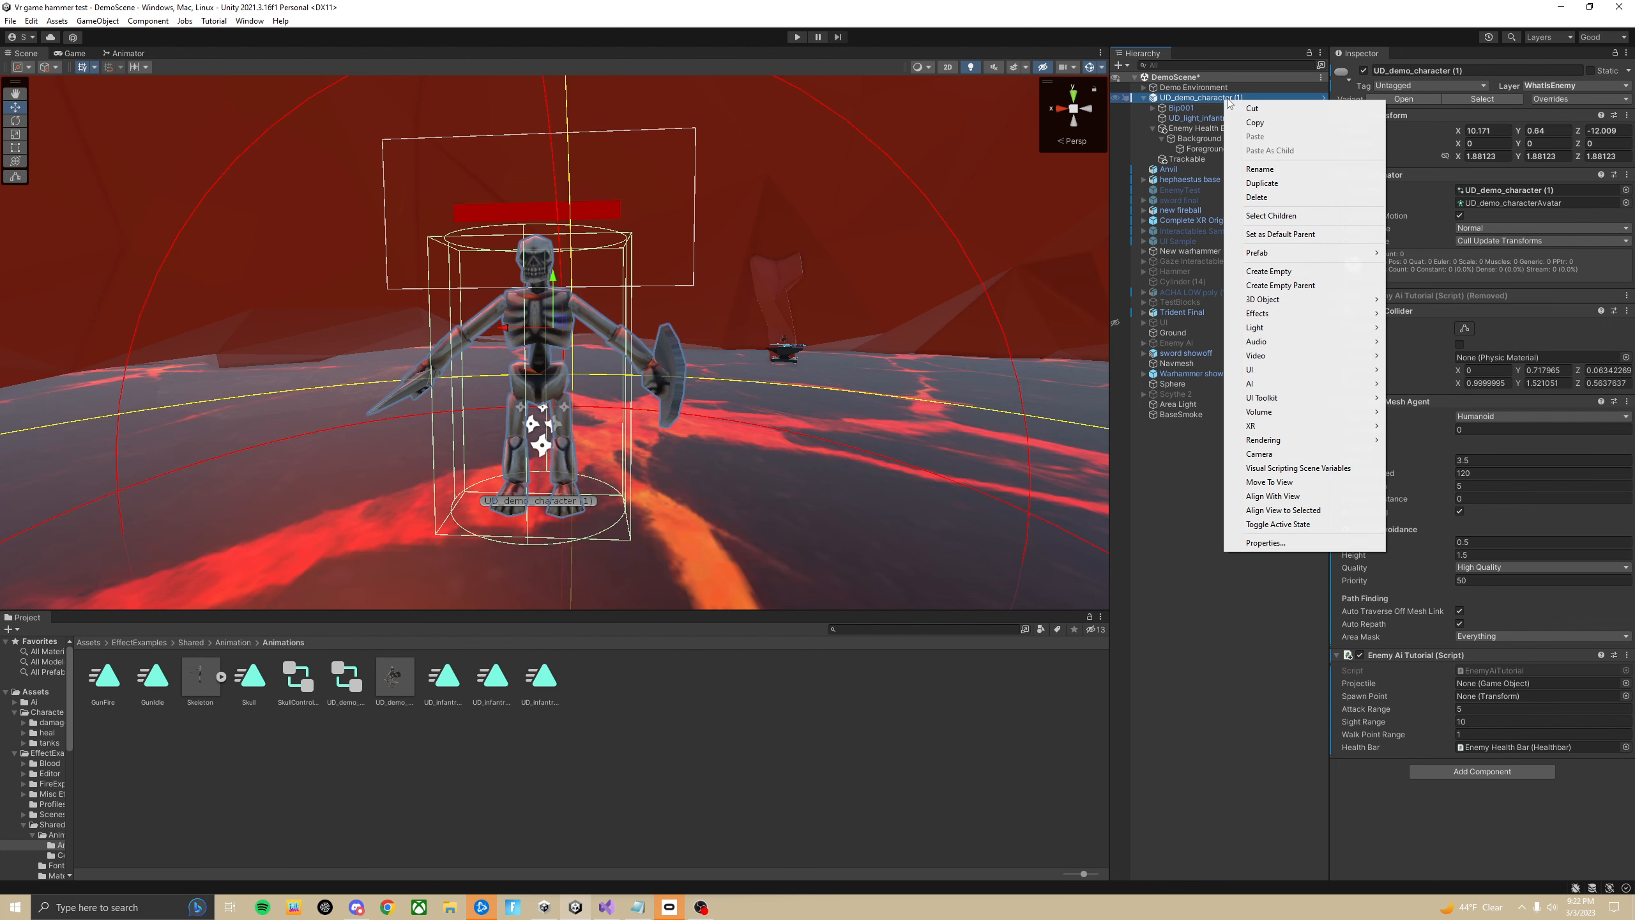
click(1278, 369)
click(1188, 133)
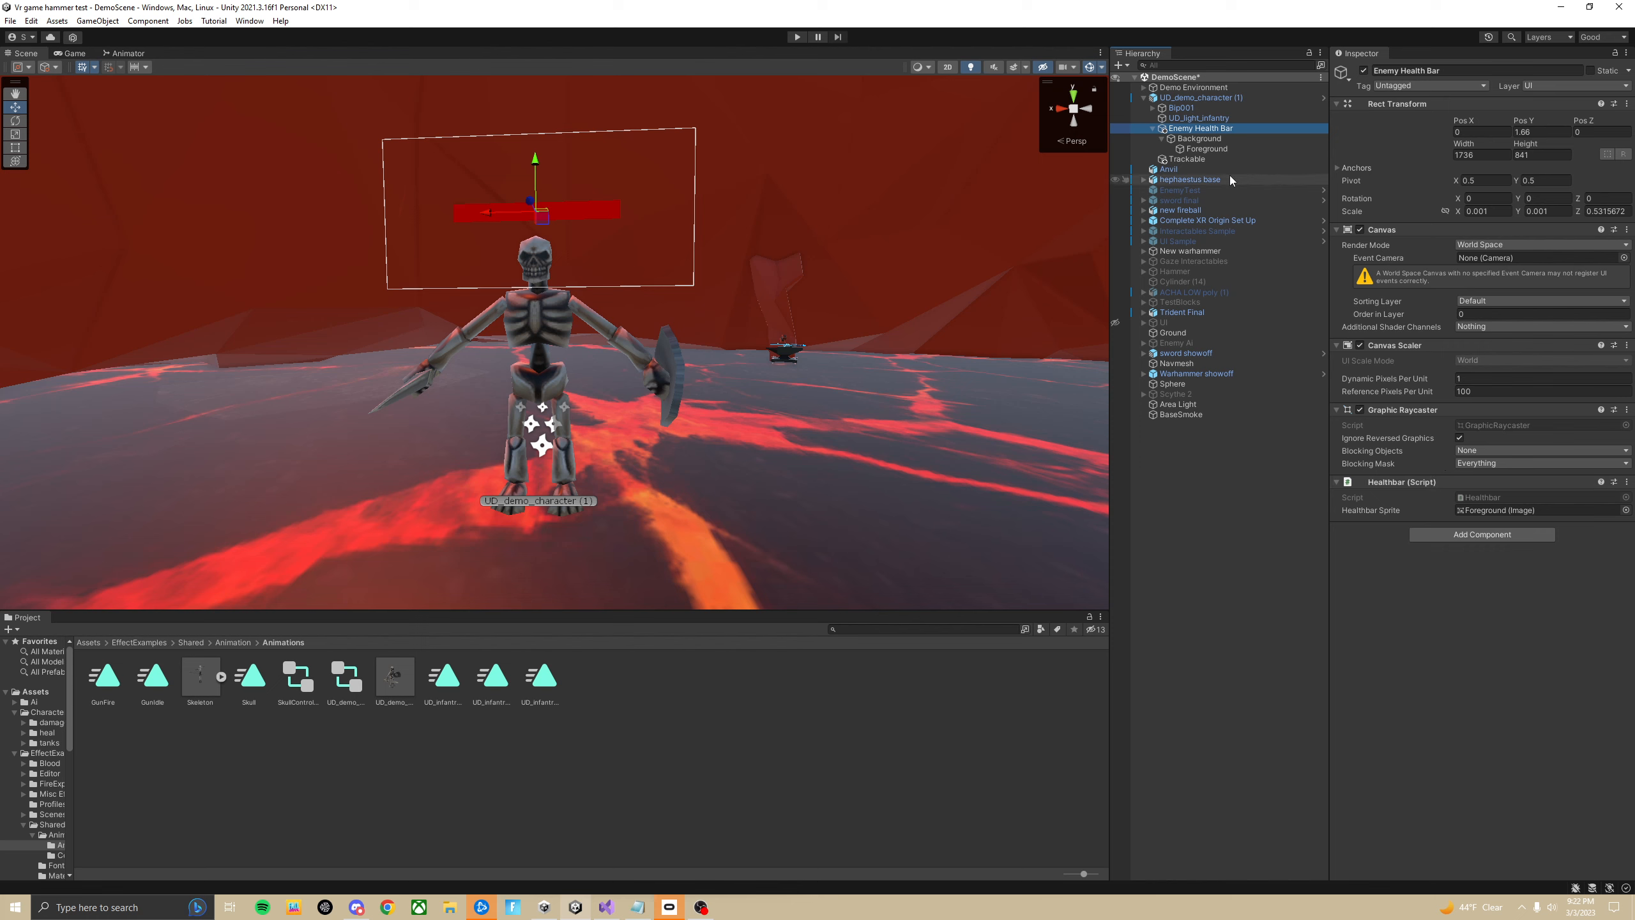
click(1224, 137)
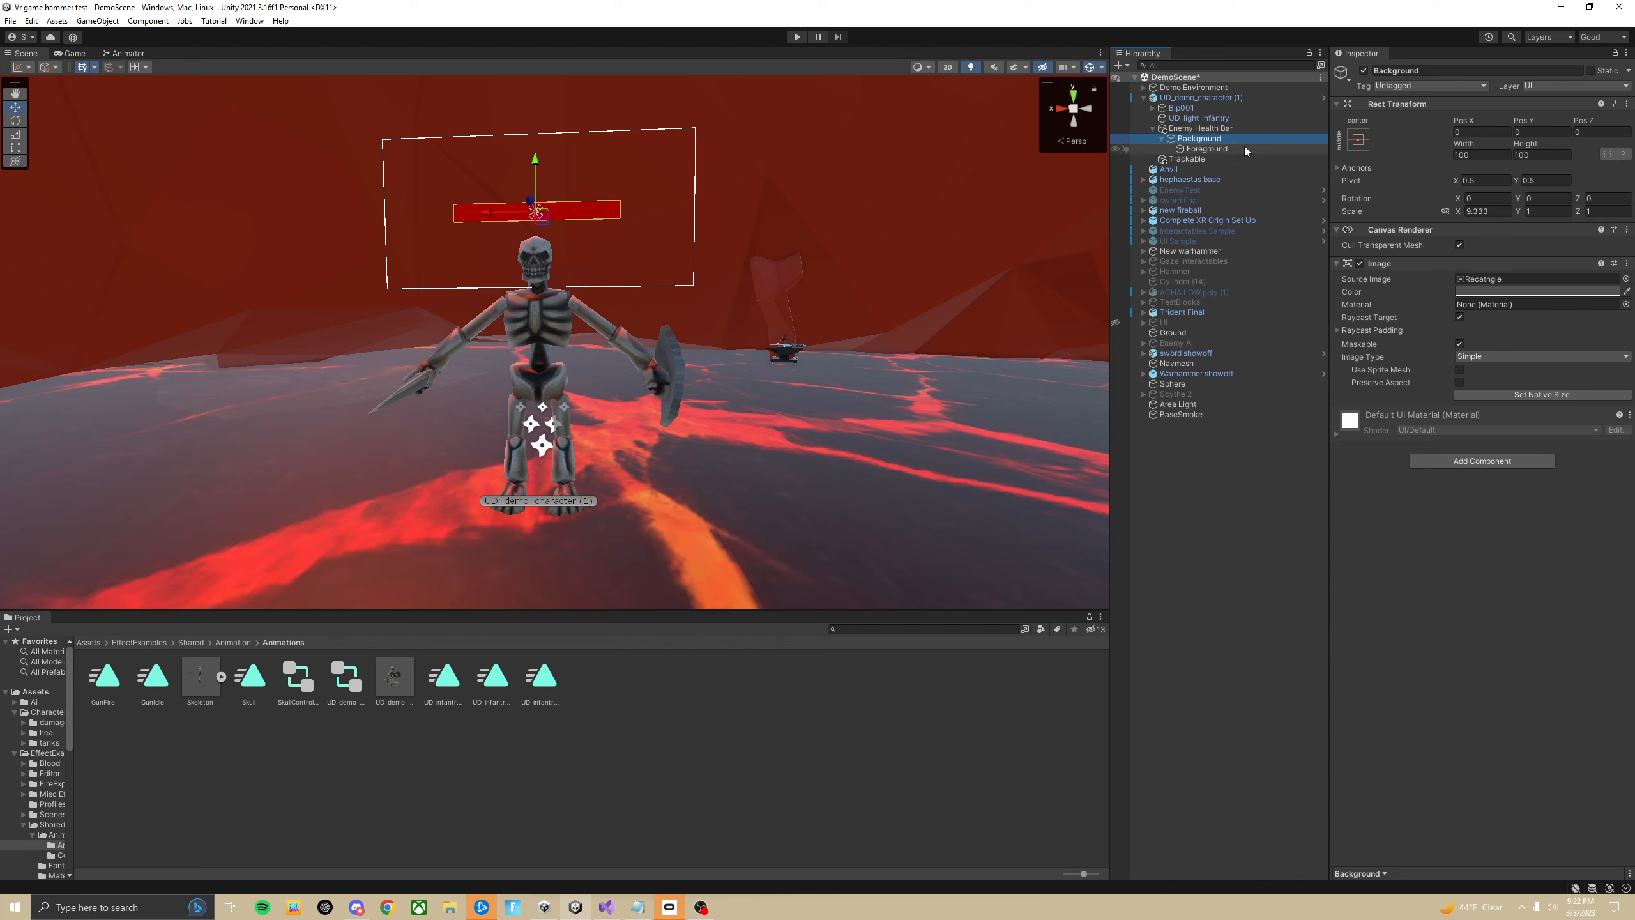
click(1216, 149)
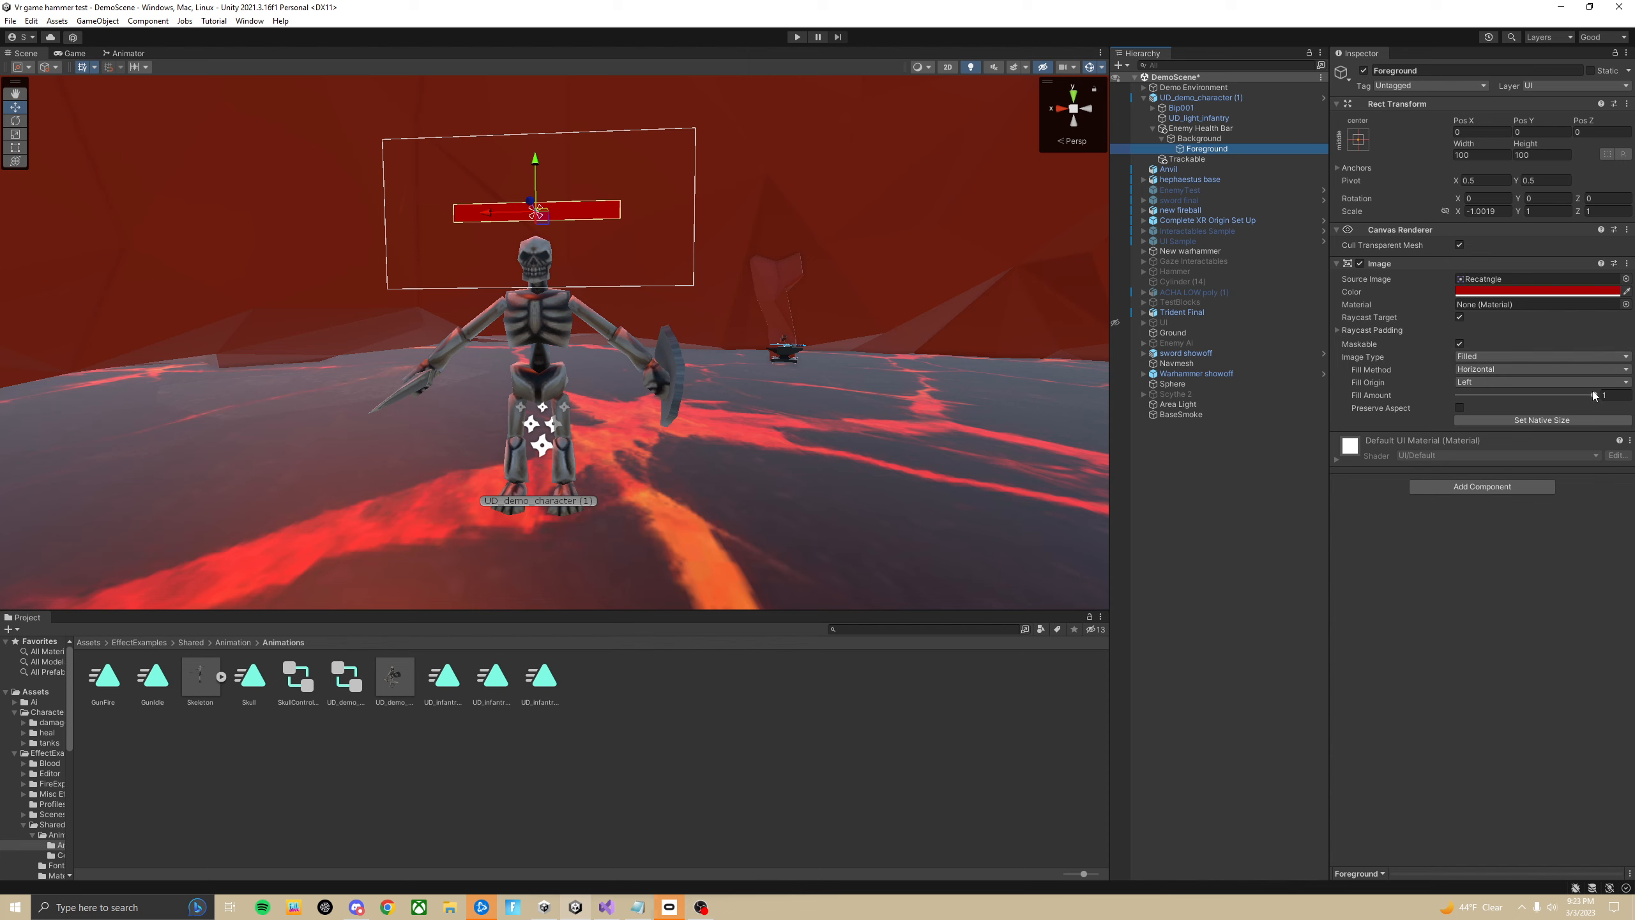
mouse_move(1594, 395)
mouse_down()
mouse_move(1517, 394)
mouse_move(1595, 395)
mouse_up()
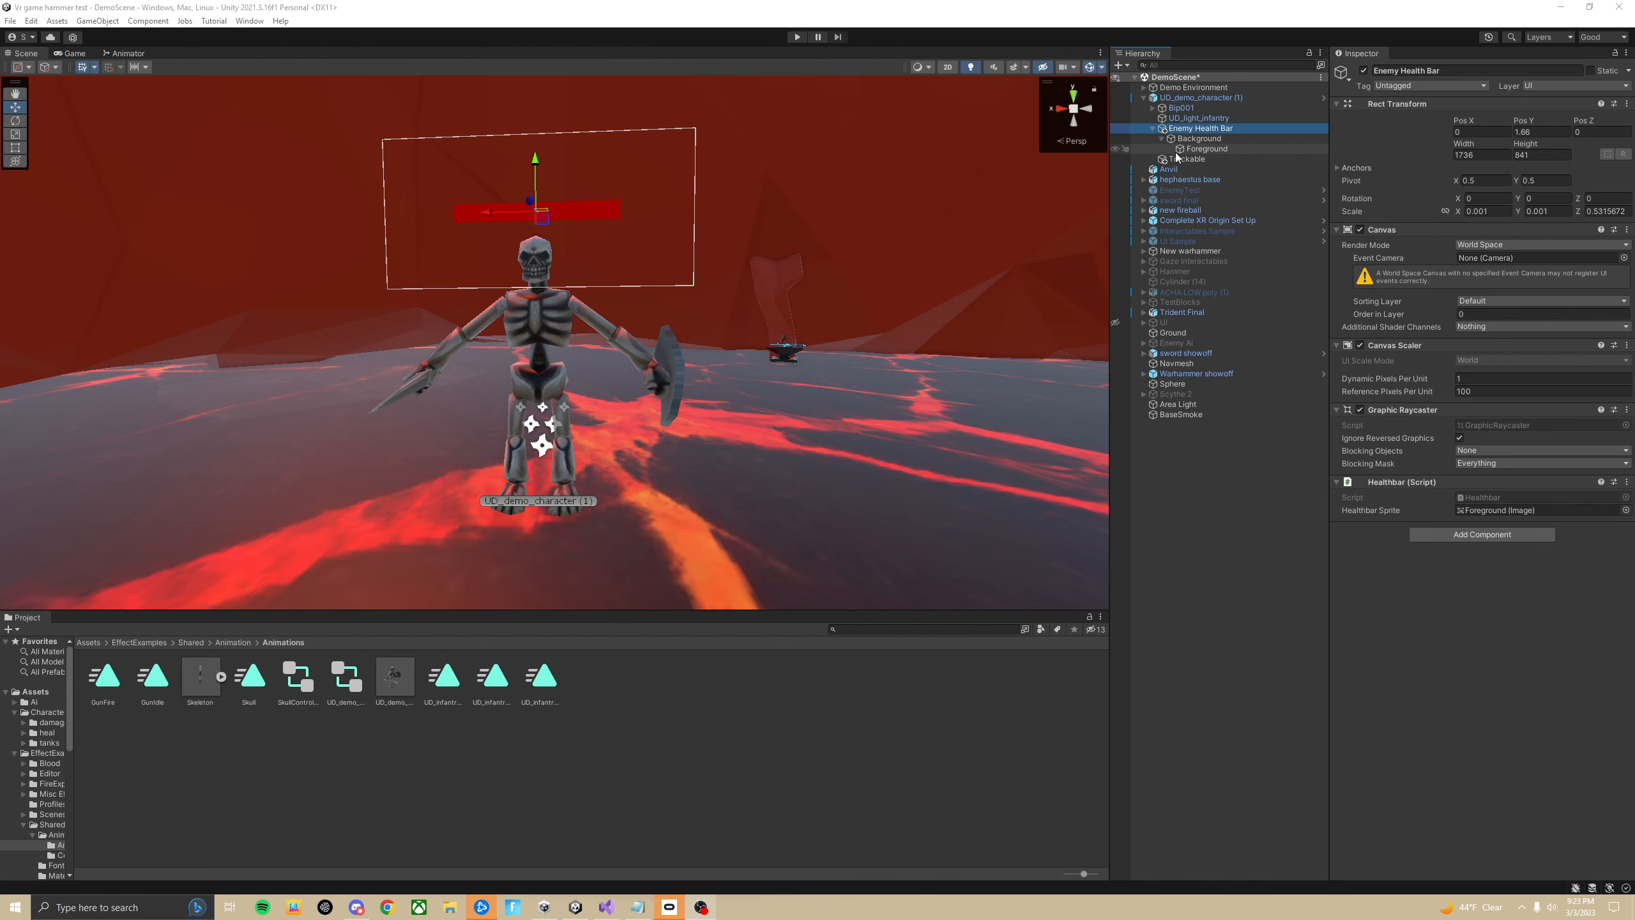
Step: Inspect the new fireball object's components and the enemy character's attack and sight ranges in the scene
right_drag(1080, 179, 1301, 250)
right_drag(830, 232, 600, 240)
click(577, 302)
click(567, 308)
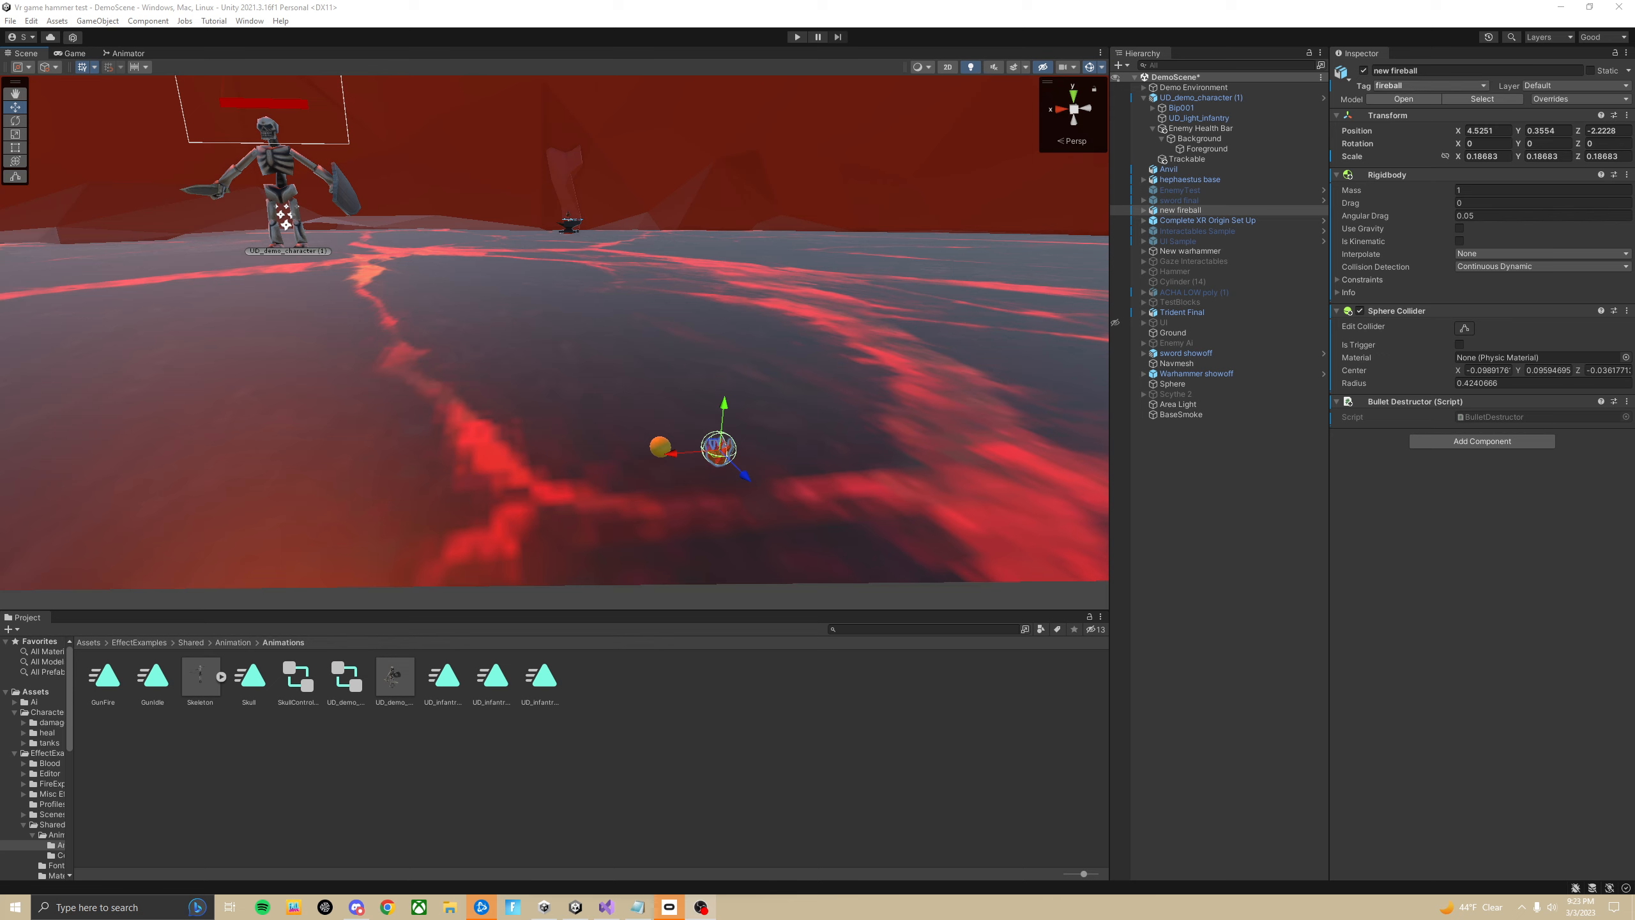
click(1201, 98)
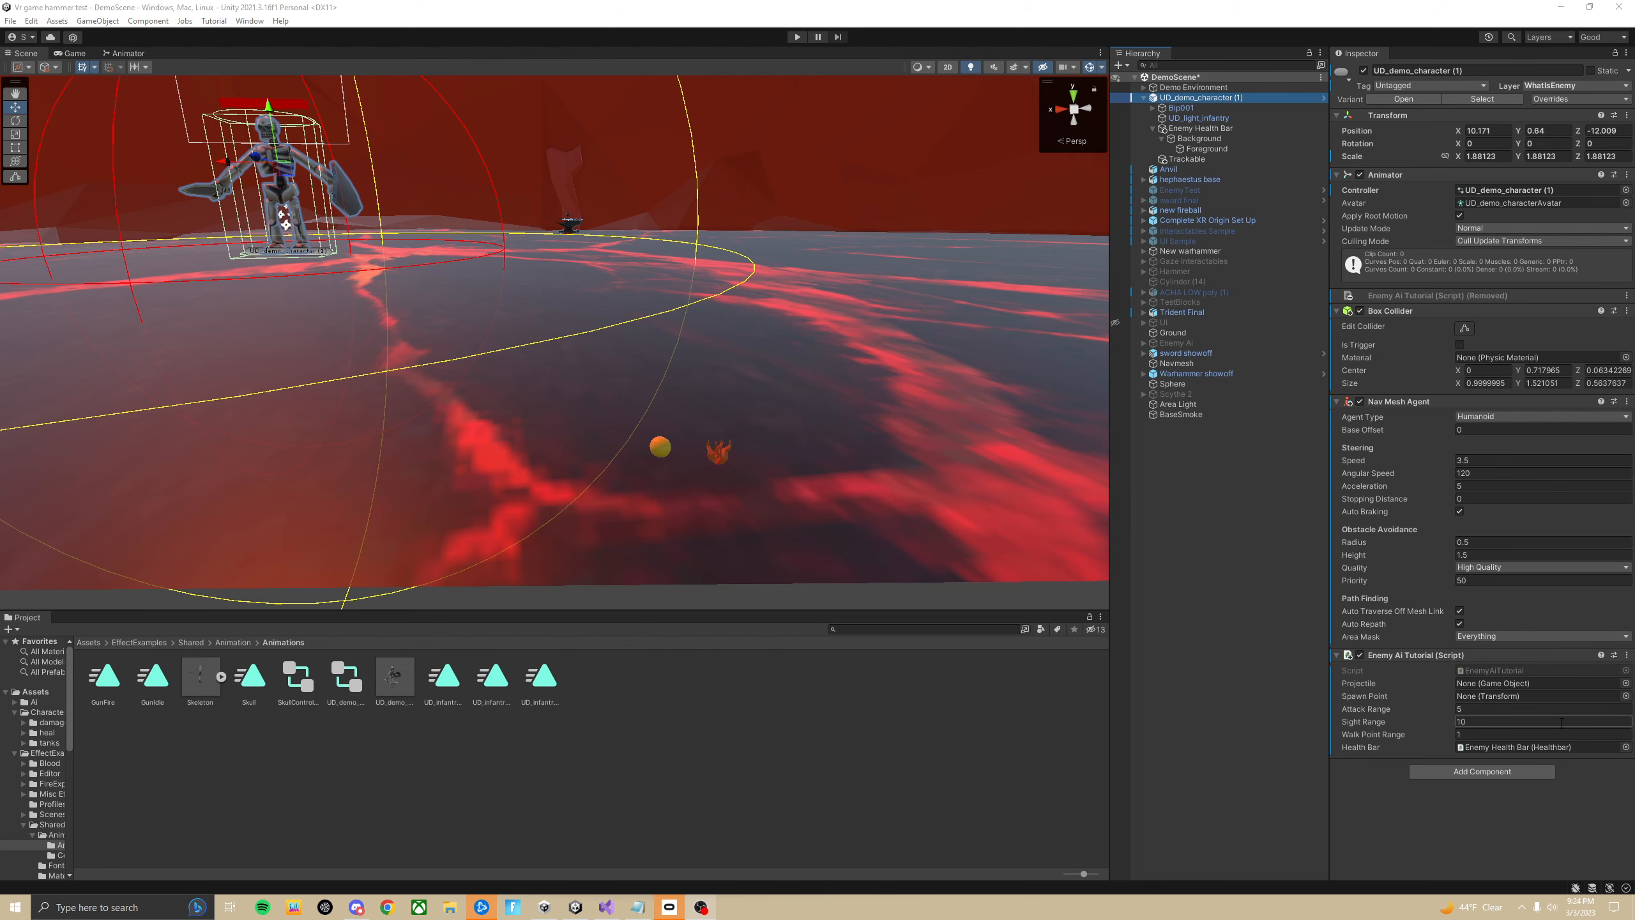
right_drag(865, 204, 793, 155)
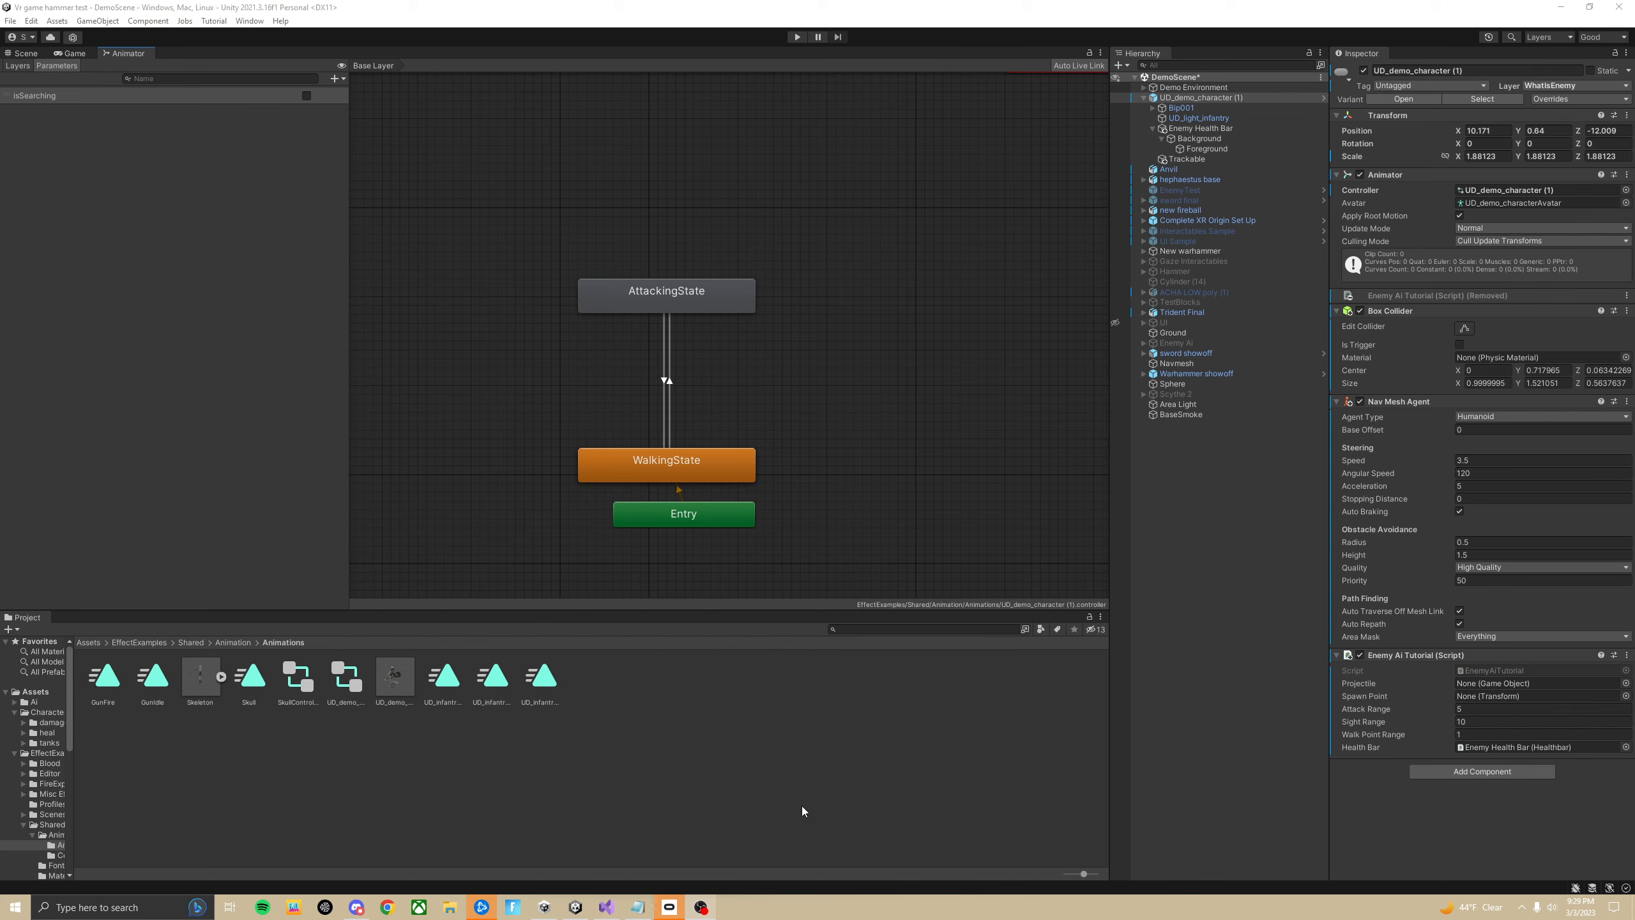
right_click(665, 772)
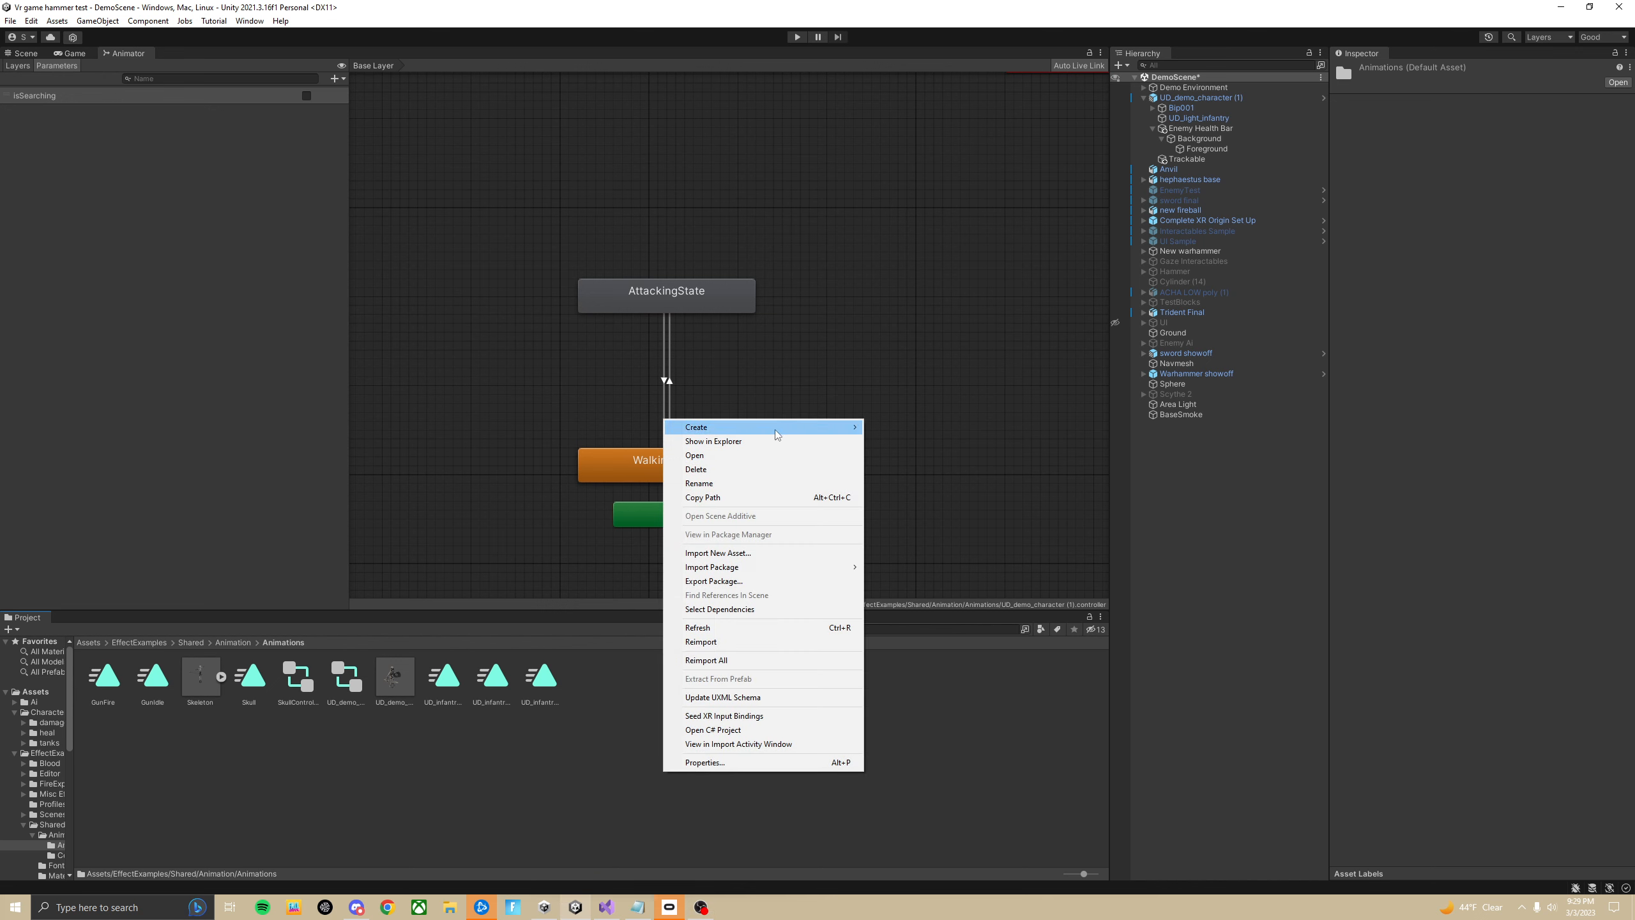
mouse_move(774, 429)
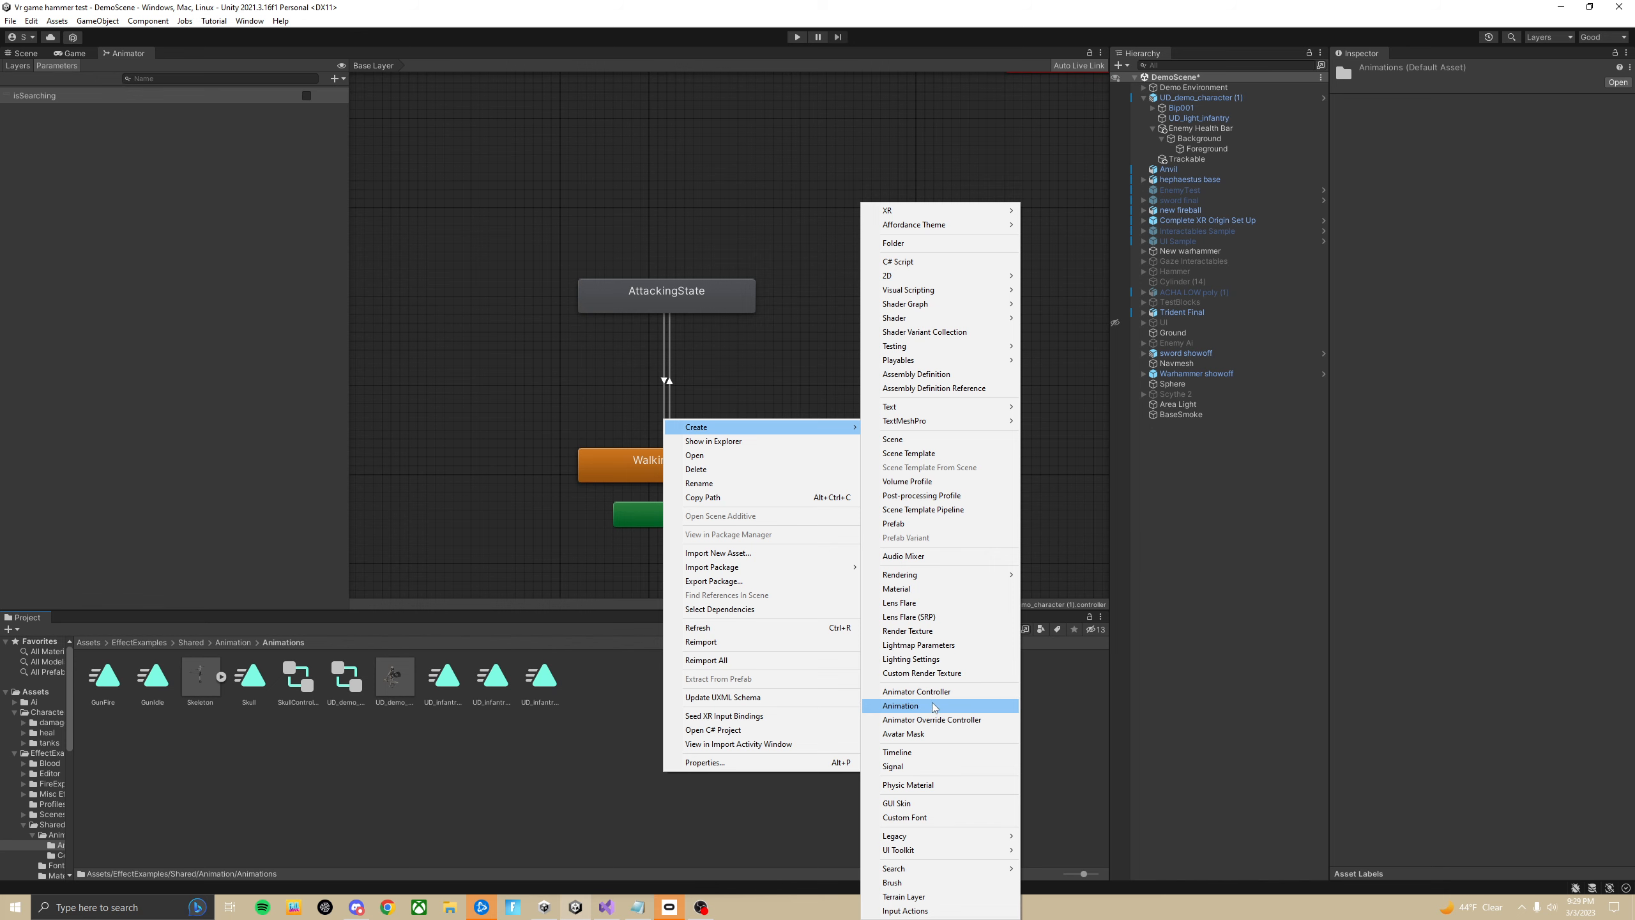
click(638, 745)
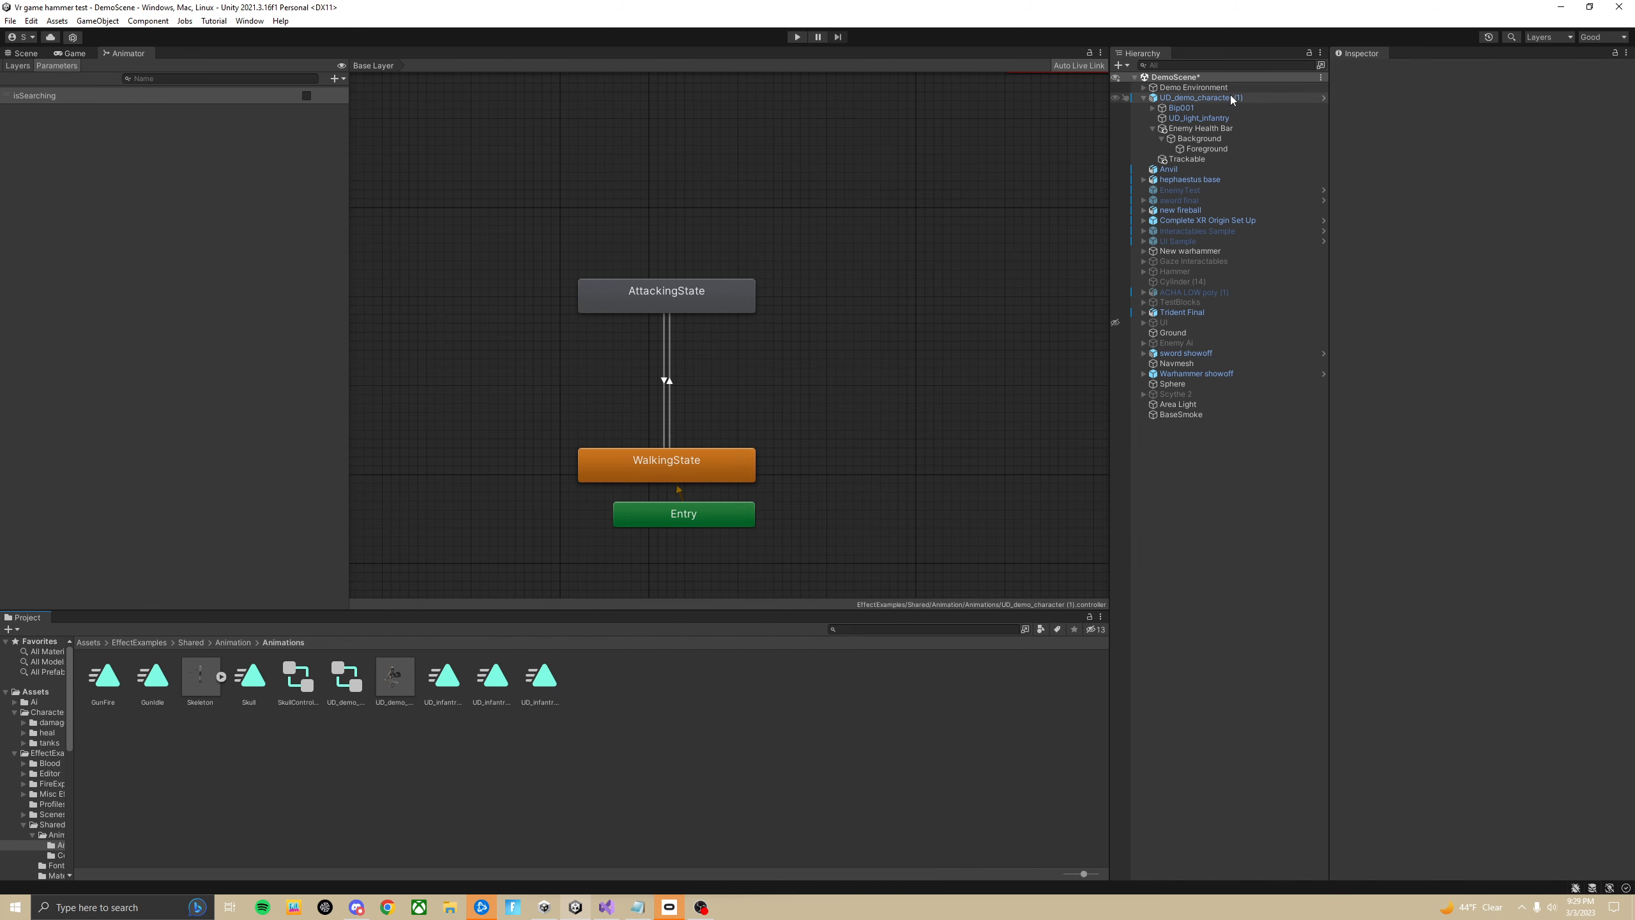
Step: Inspect the motions assigned to AttackingState and WalkingState in the enemy character's animator controller
click(1211, 97)
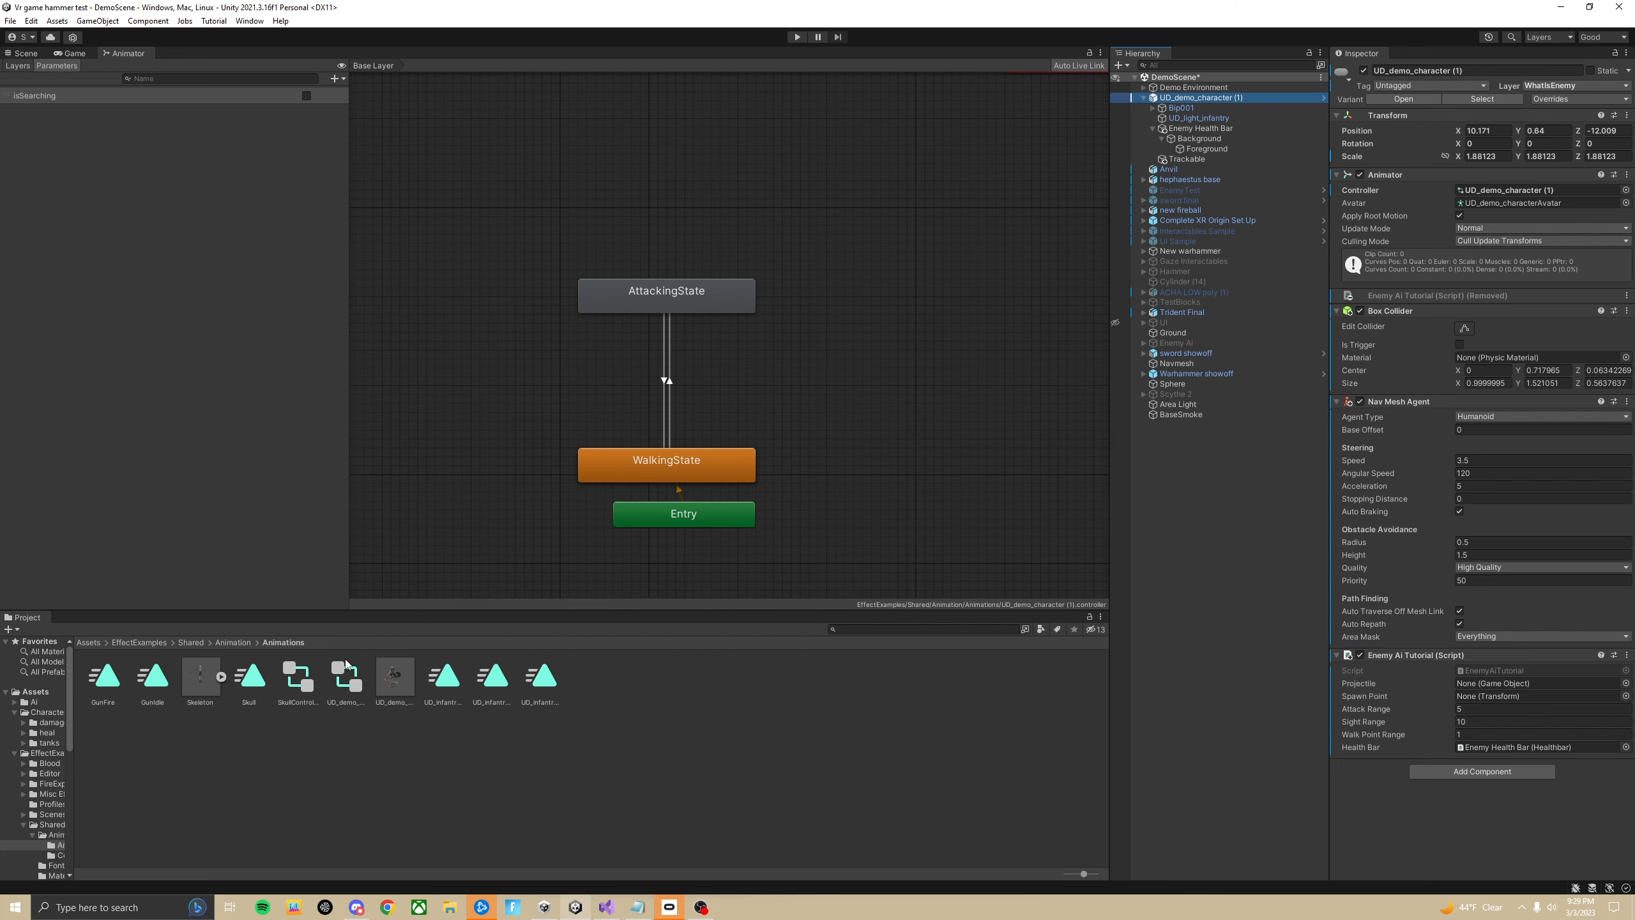
scroll(669, 412, down, 3)
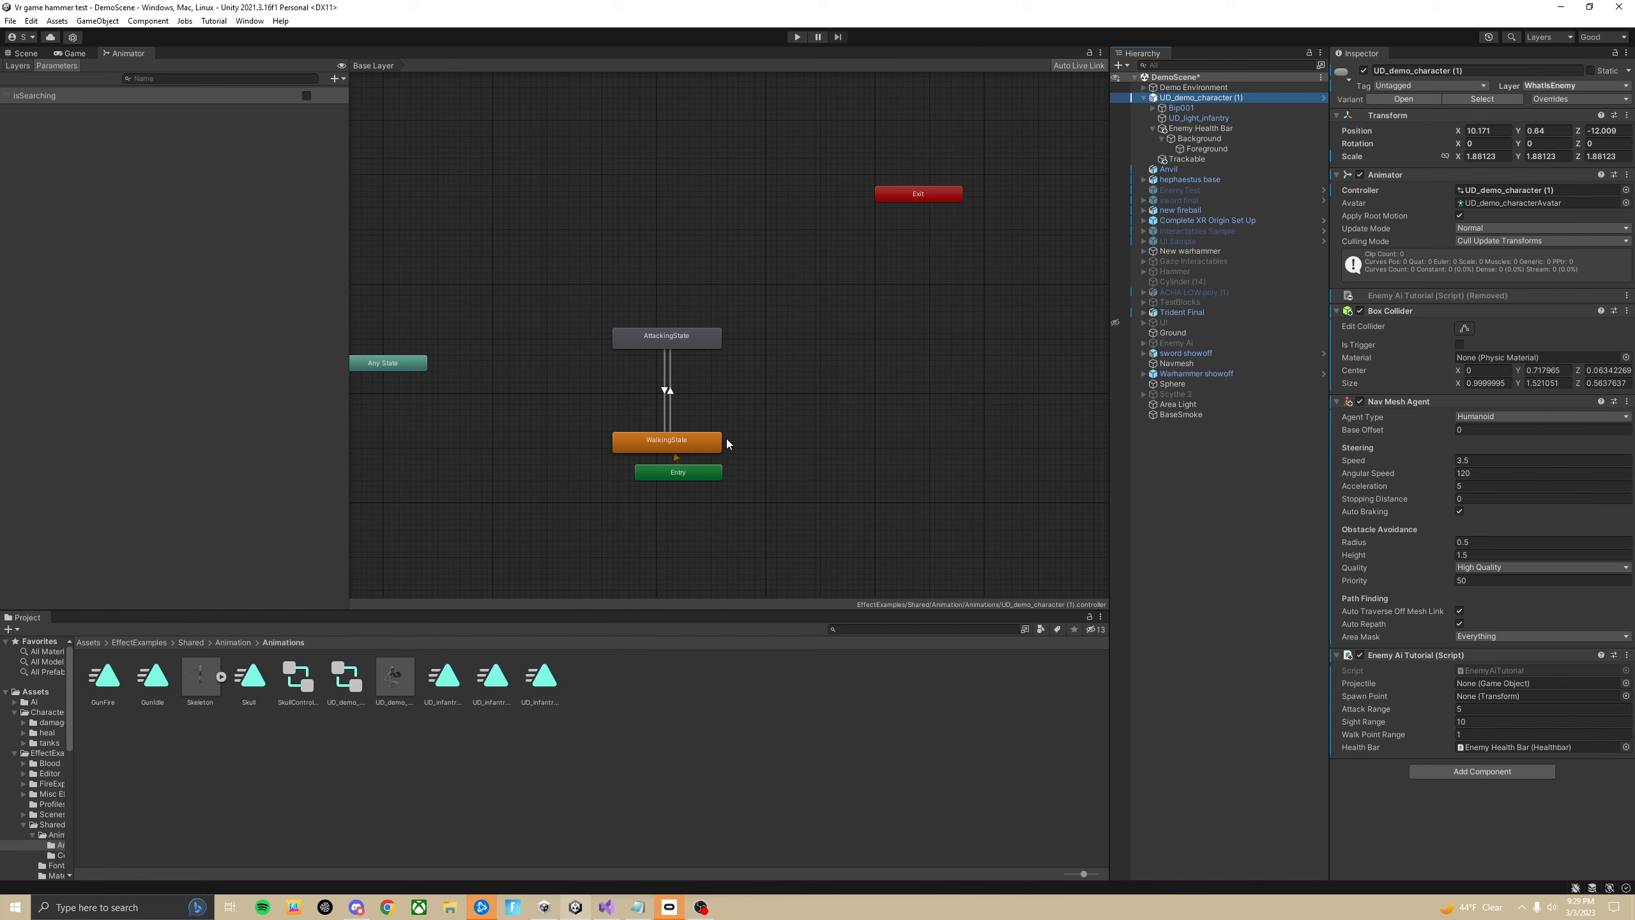
click(716, 335)
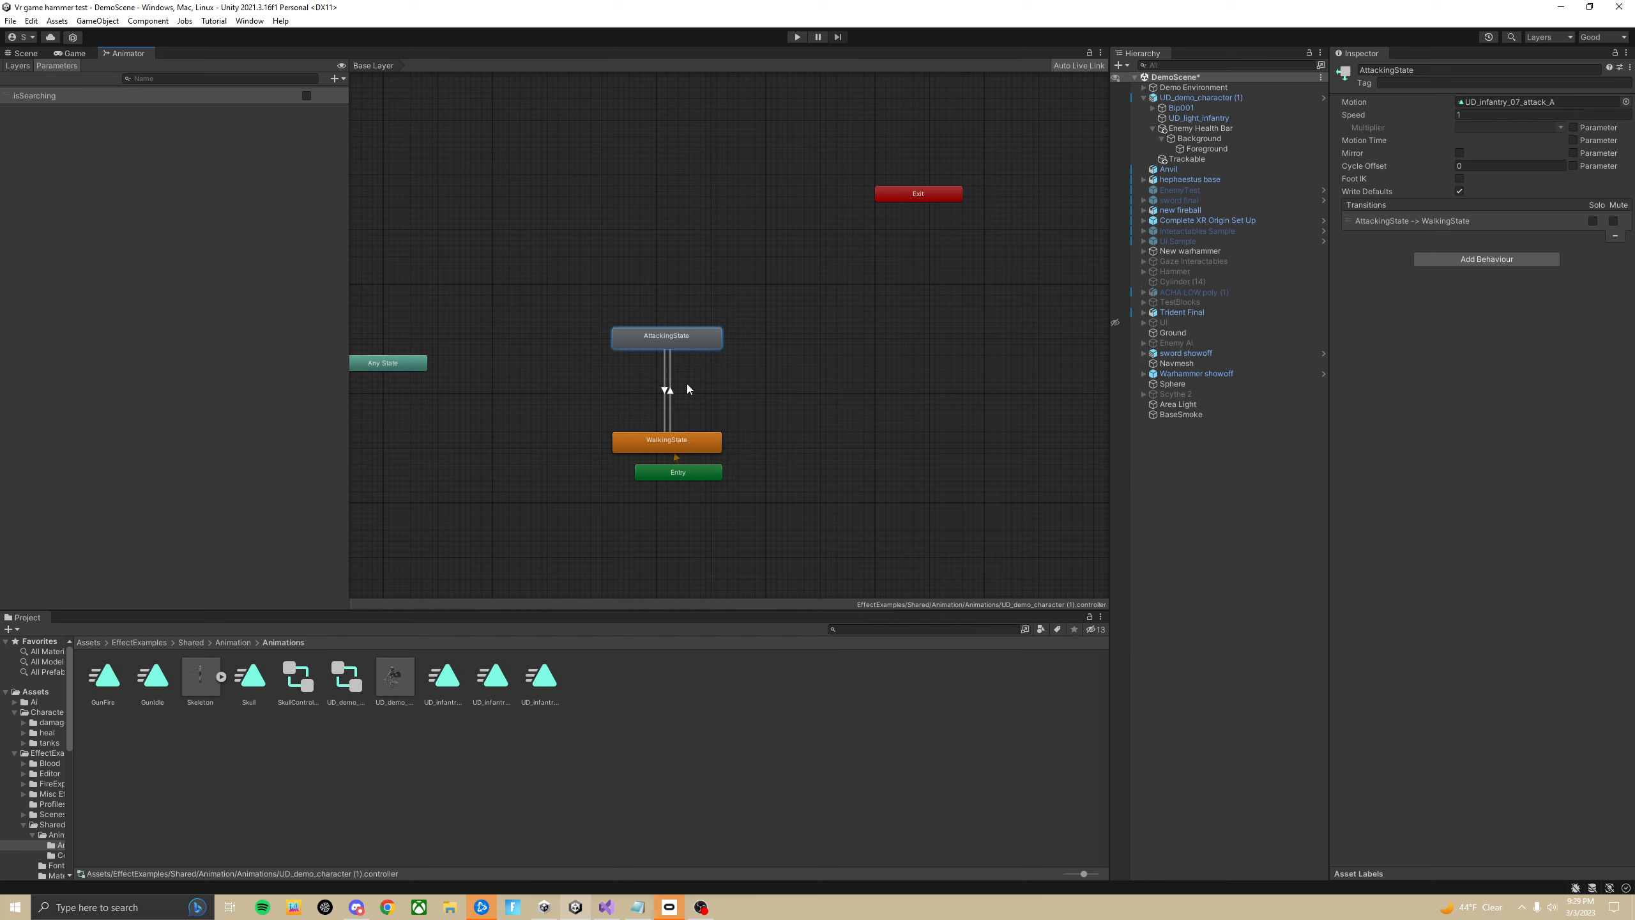
click(692, 441)
scroll(730, 379, up, 3)
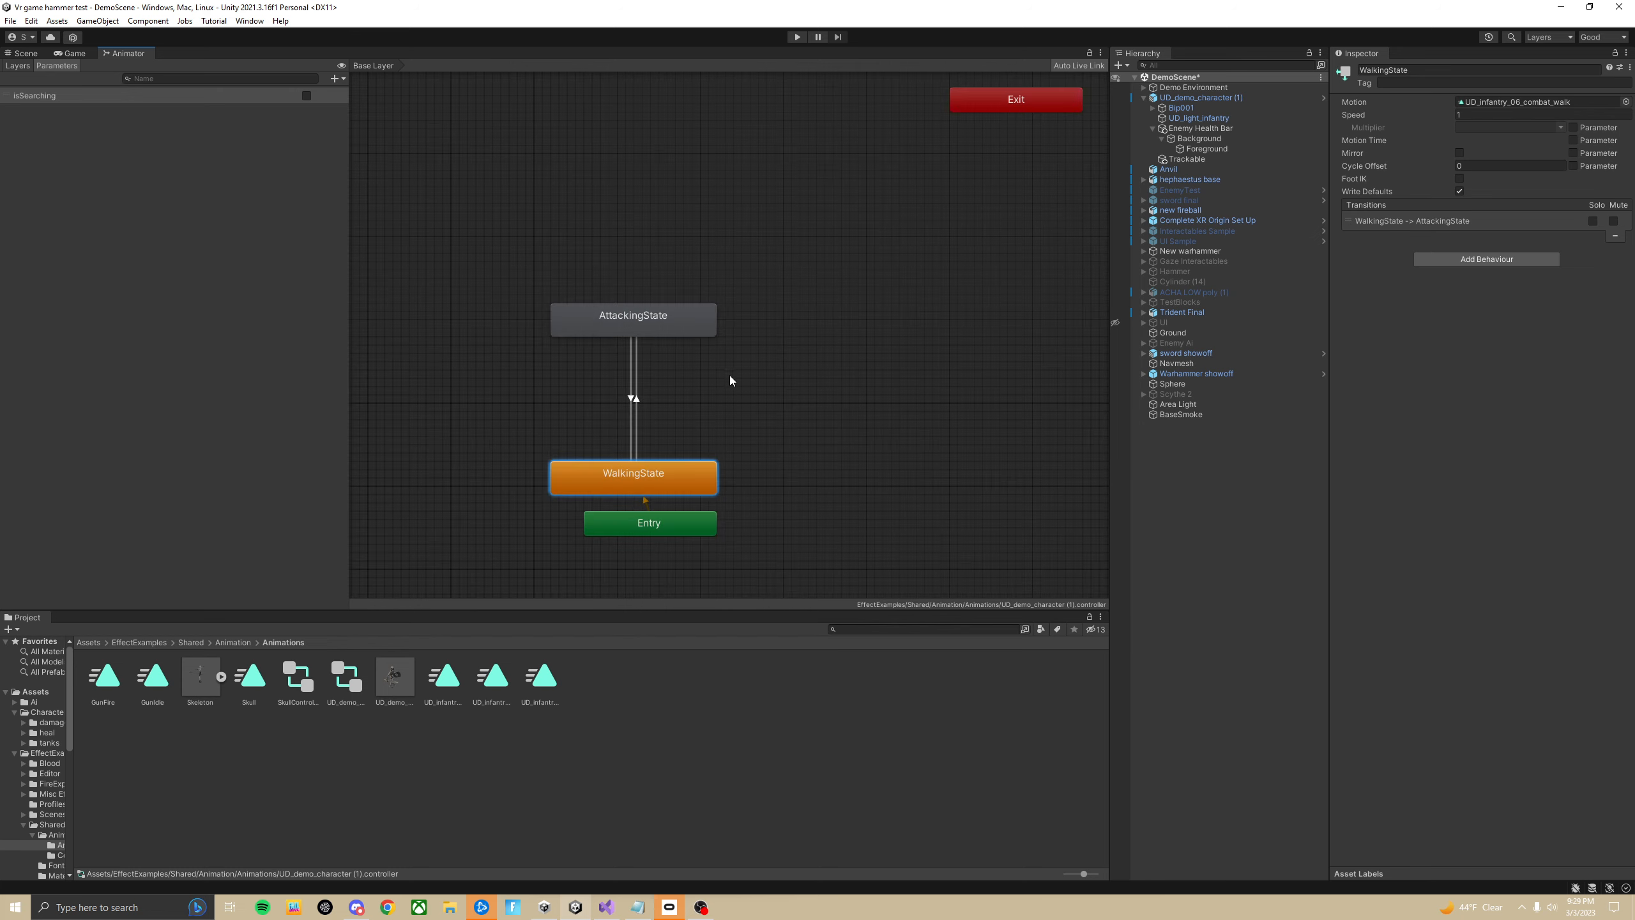
scroll(641, 454, up, 2)
scroll(671, 490, up, 1)
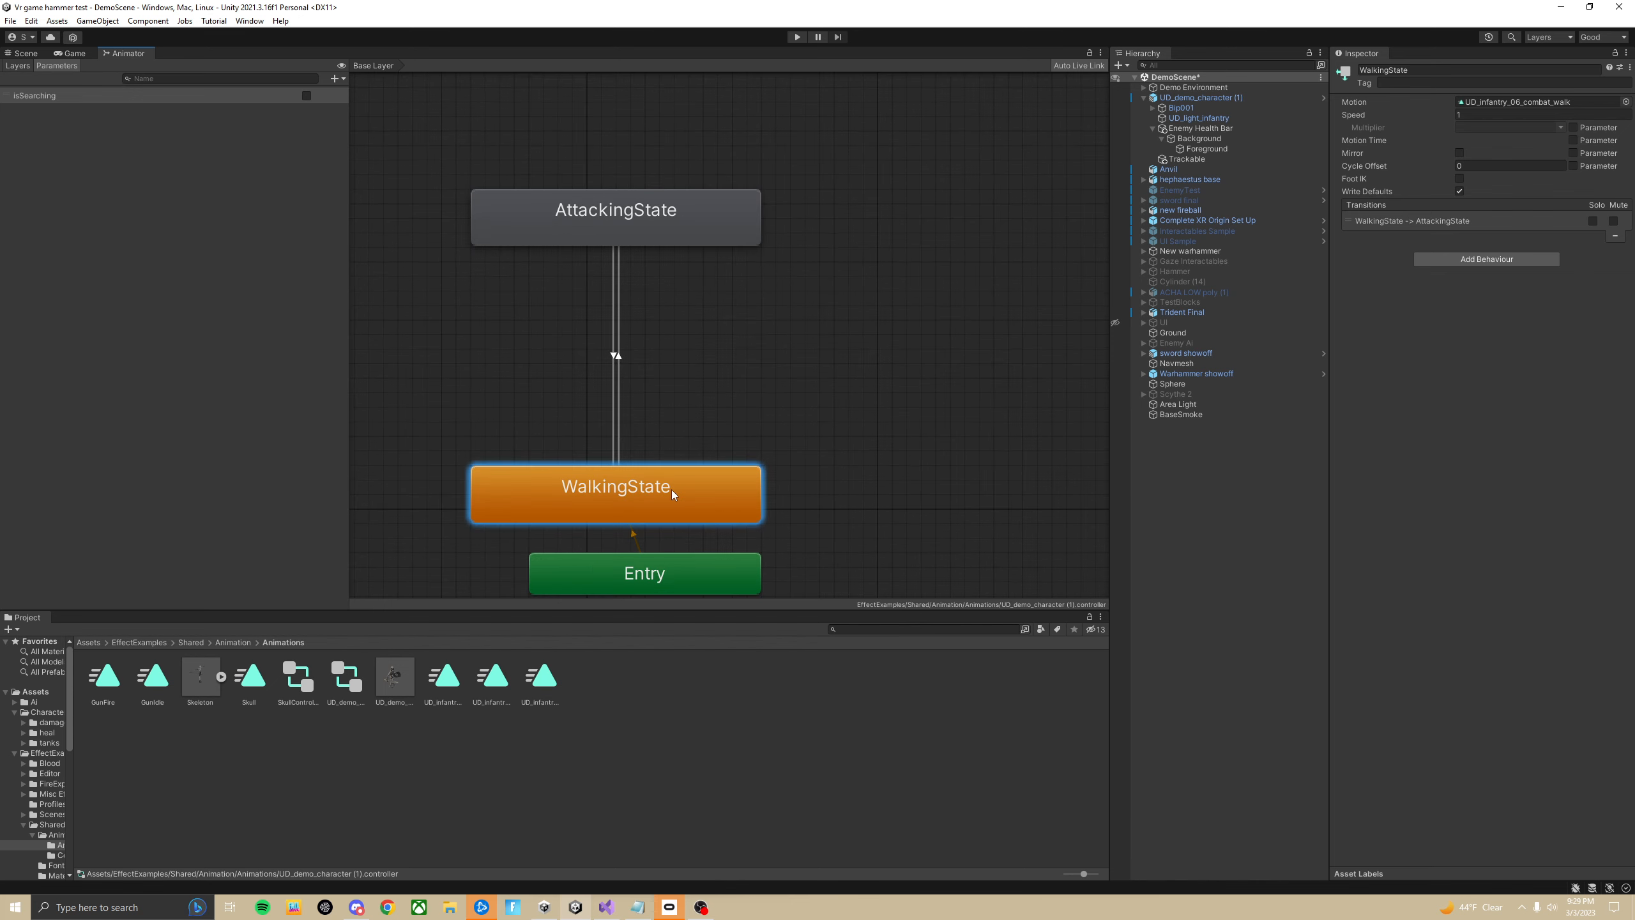
right_click(671, 489)
click(775, 447)
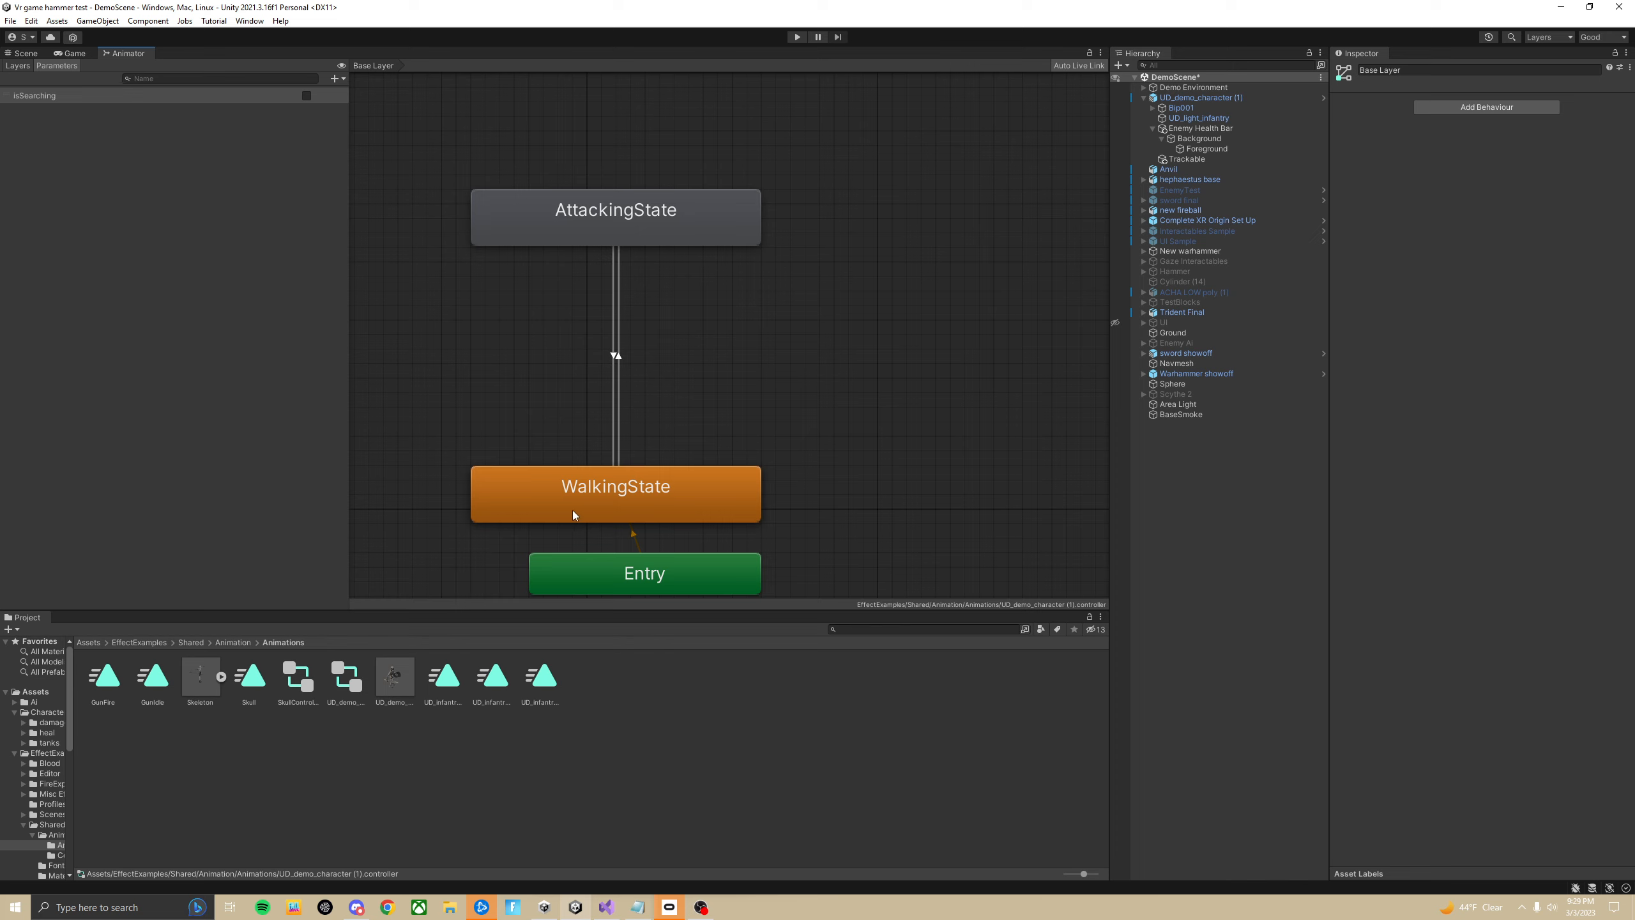
click(718, 469)
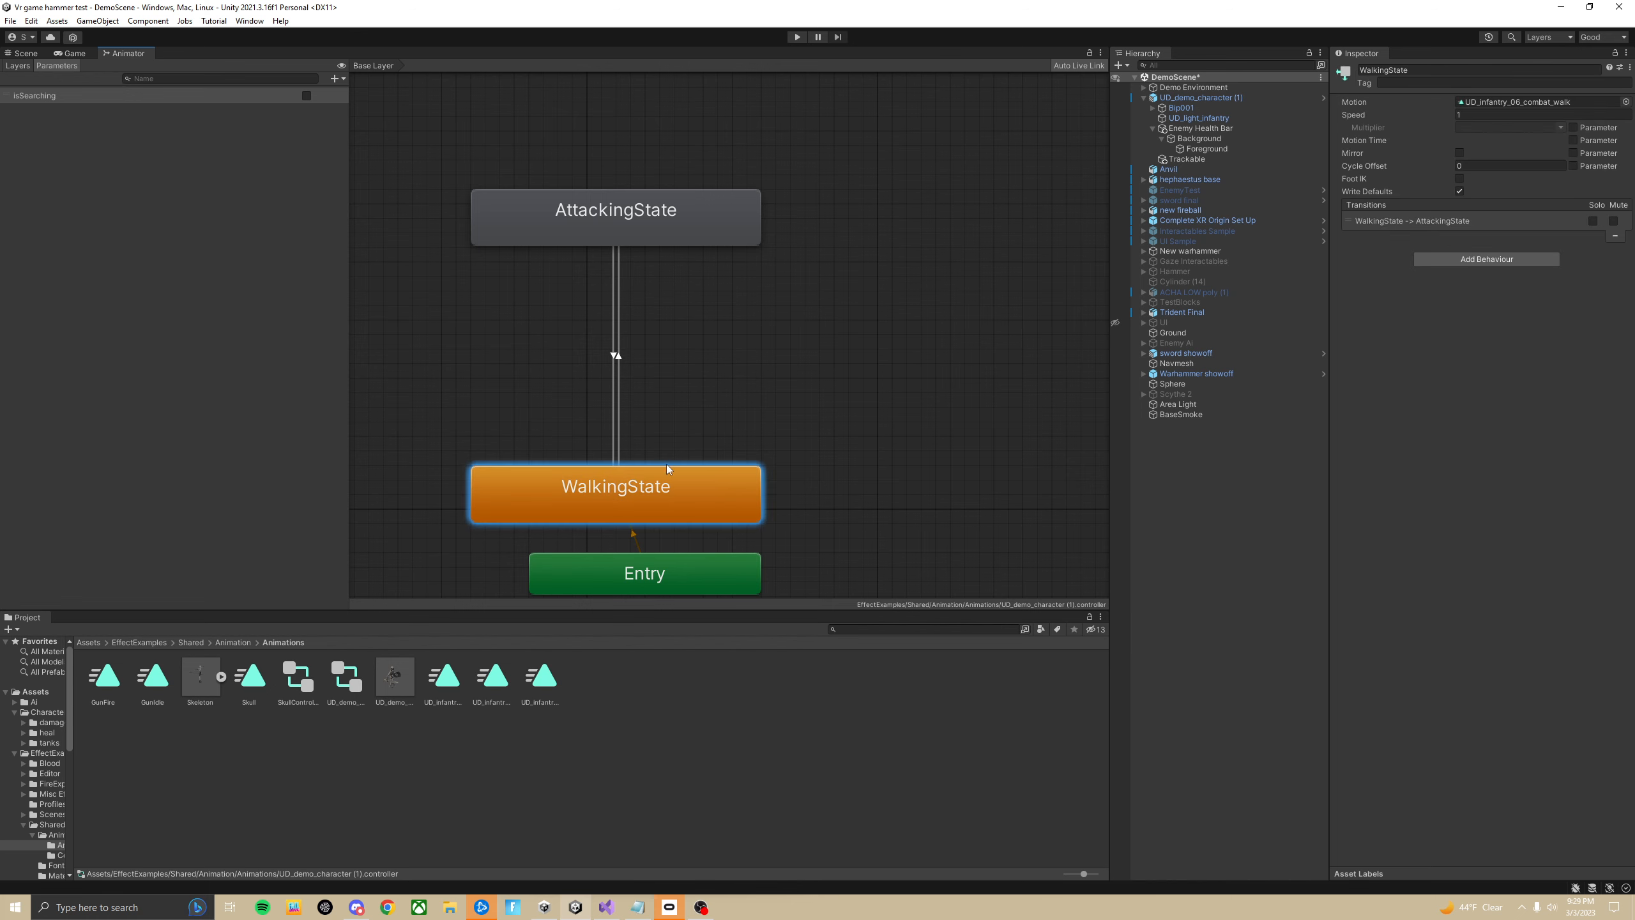
right_click(641, 504)
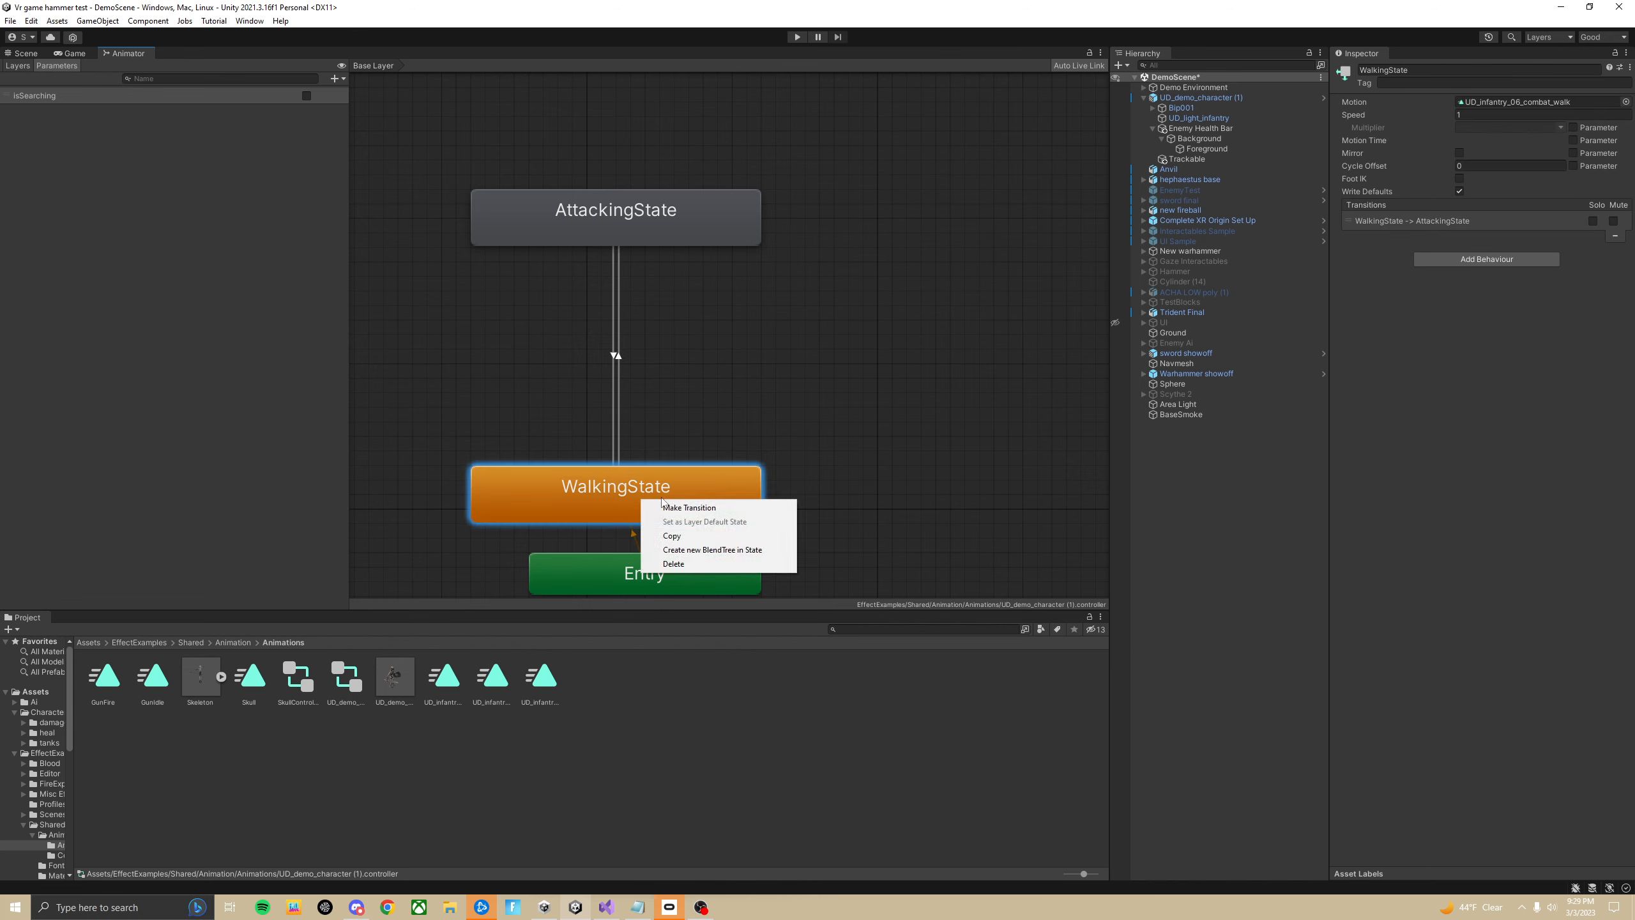
click(663, 510)
Step: Review the isSearching conditions and exit time settings of both transitions between WalkingState and AttackingState, and the available parameter types
click(616, 357)
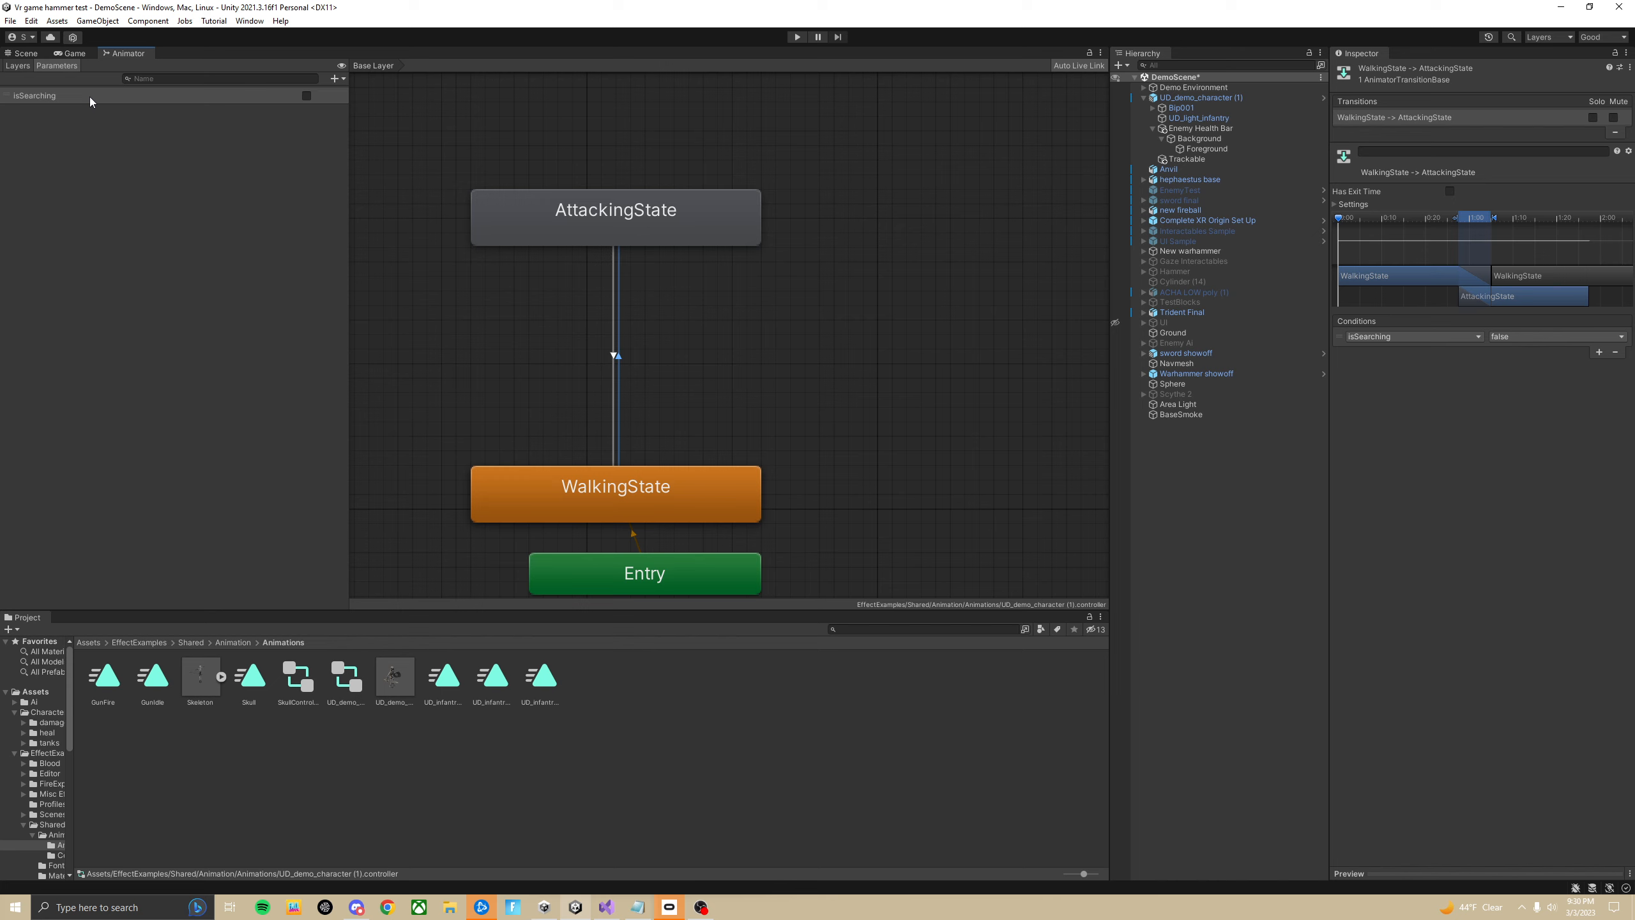
click(335, 78)
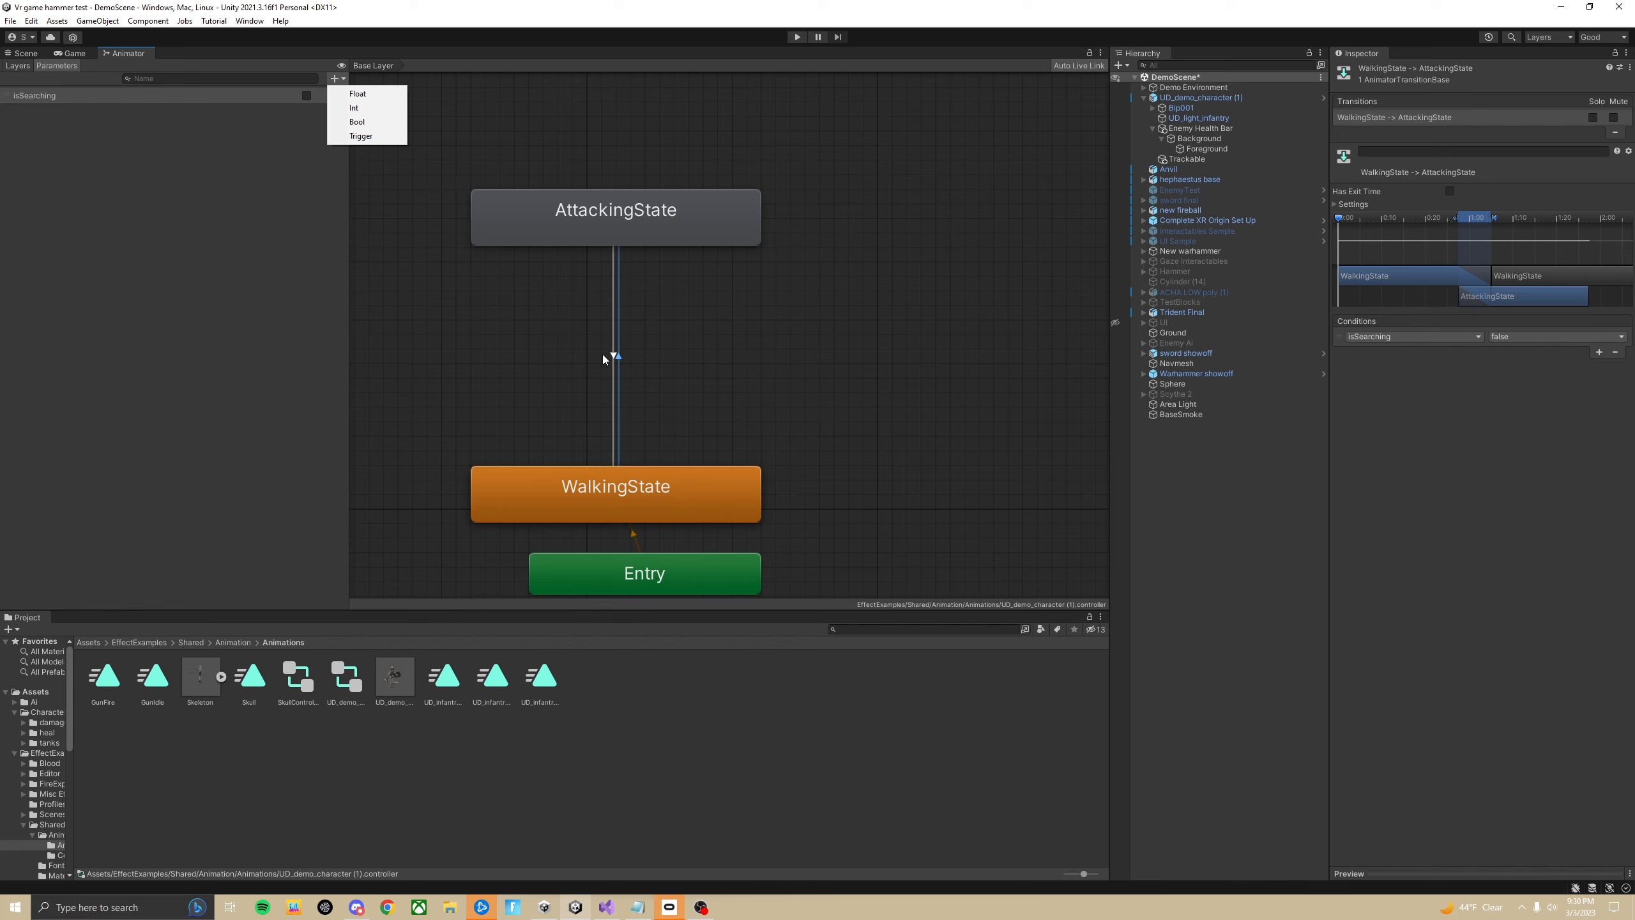
click(617, 224)
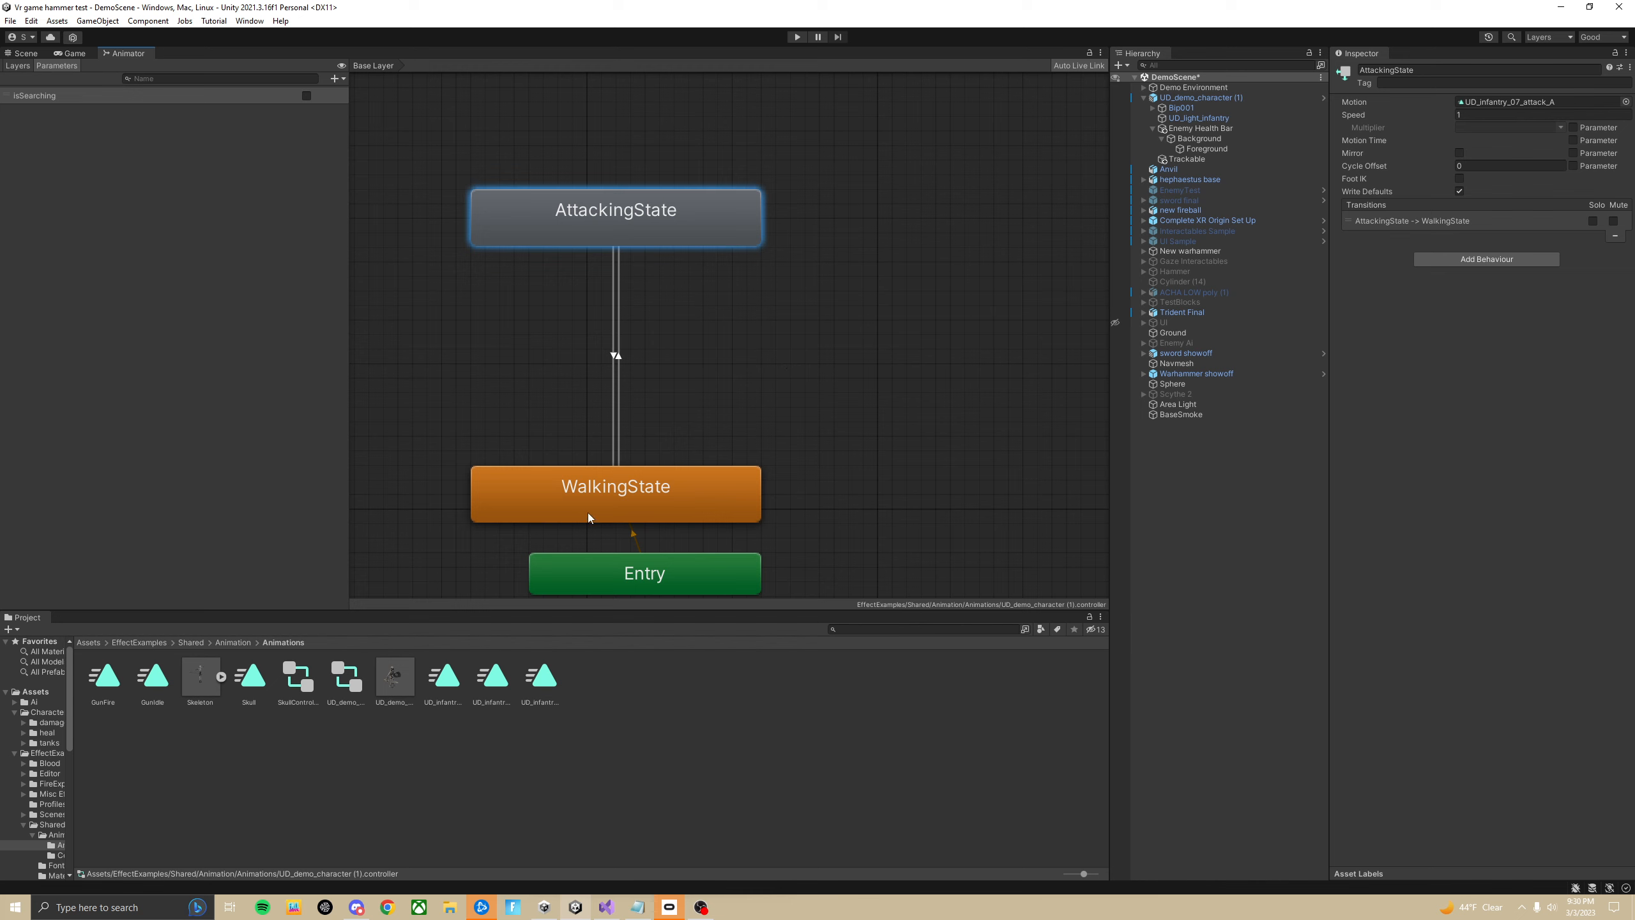
click(613, 356)
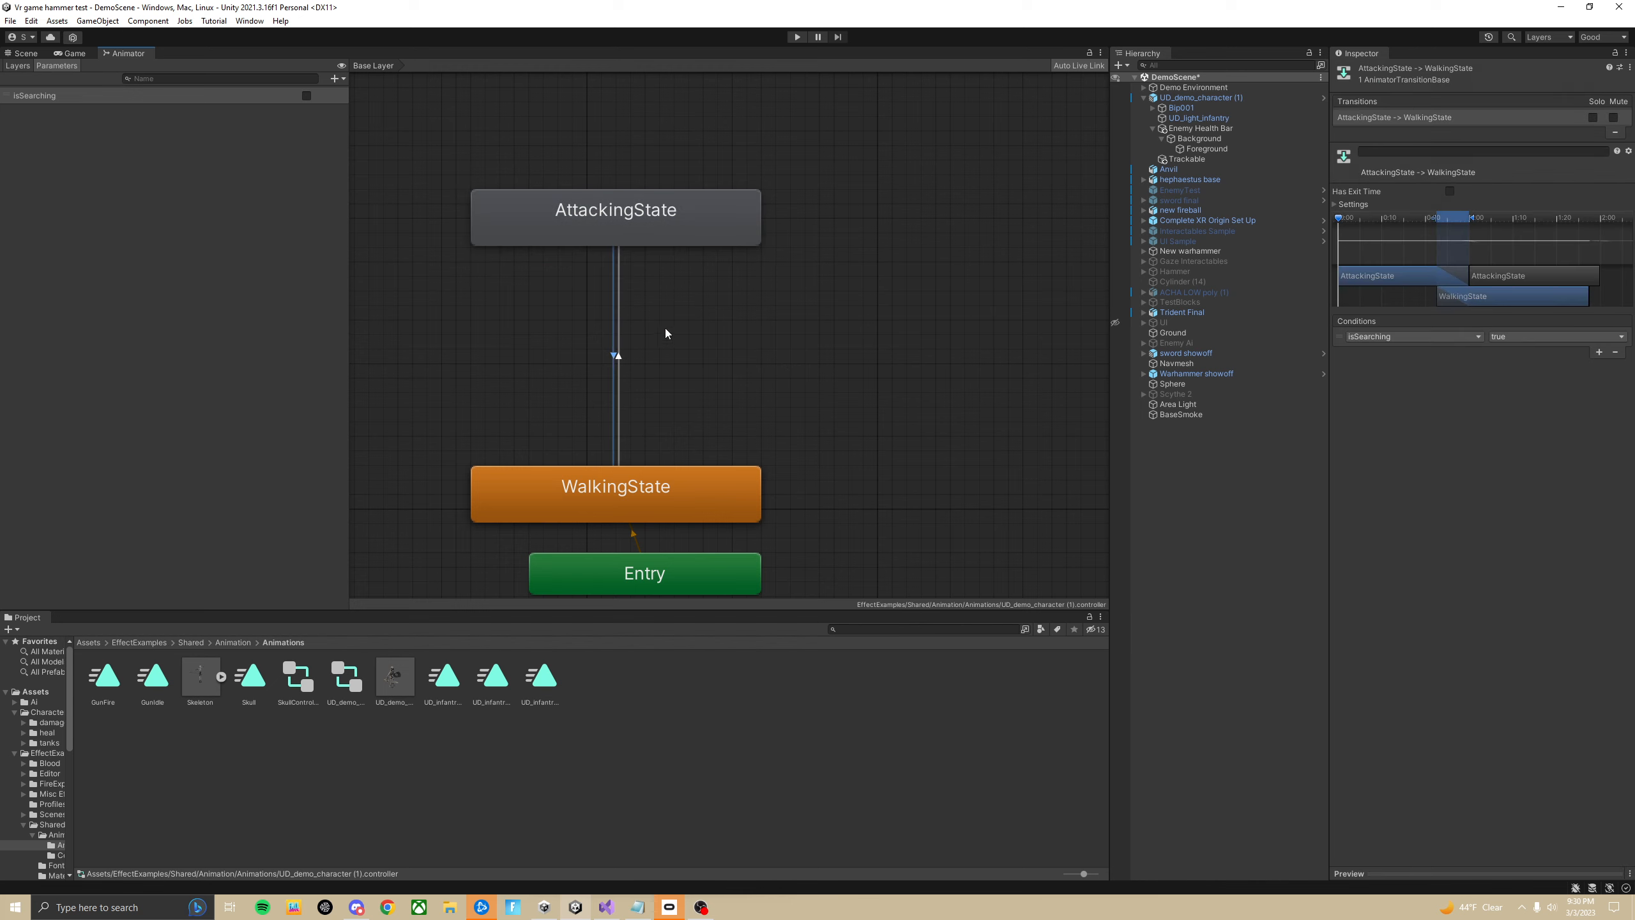
click(1450, 191)
click(617, 355)
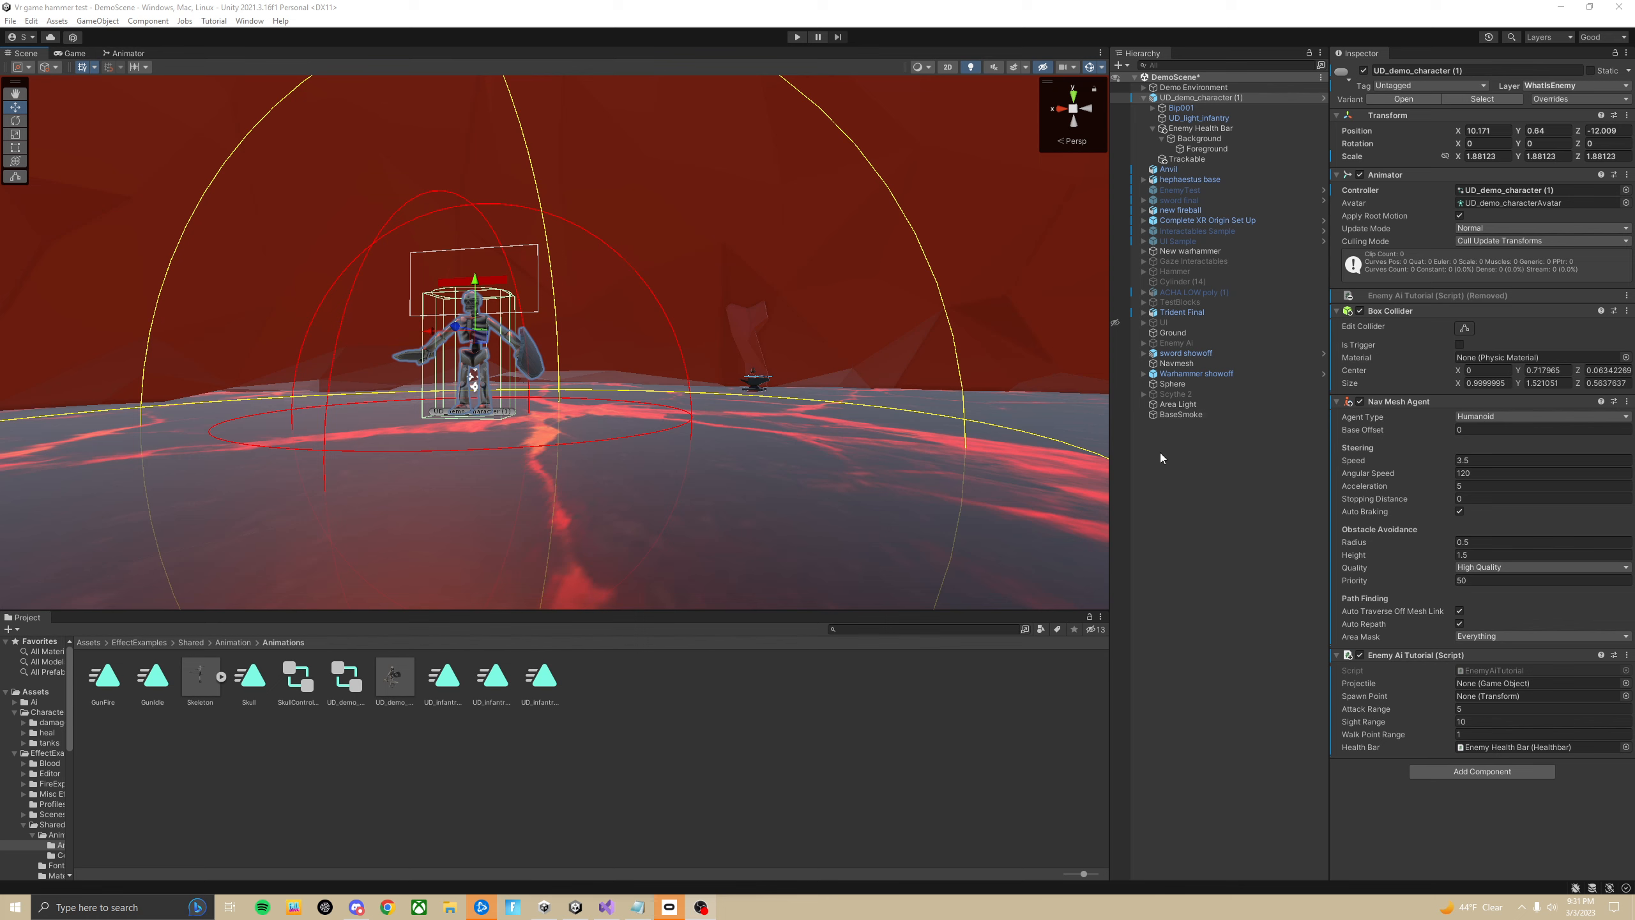
Step: Inspect the BaseSmoke particle object's Object Tracker script and the Trackable child object it follows
click(1211, 414)
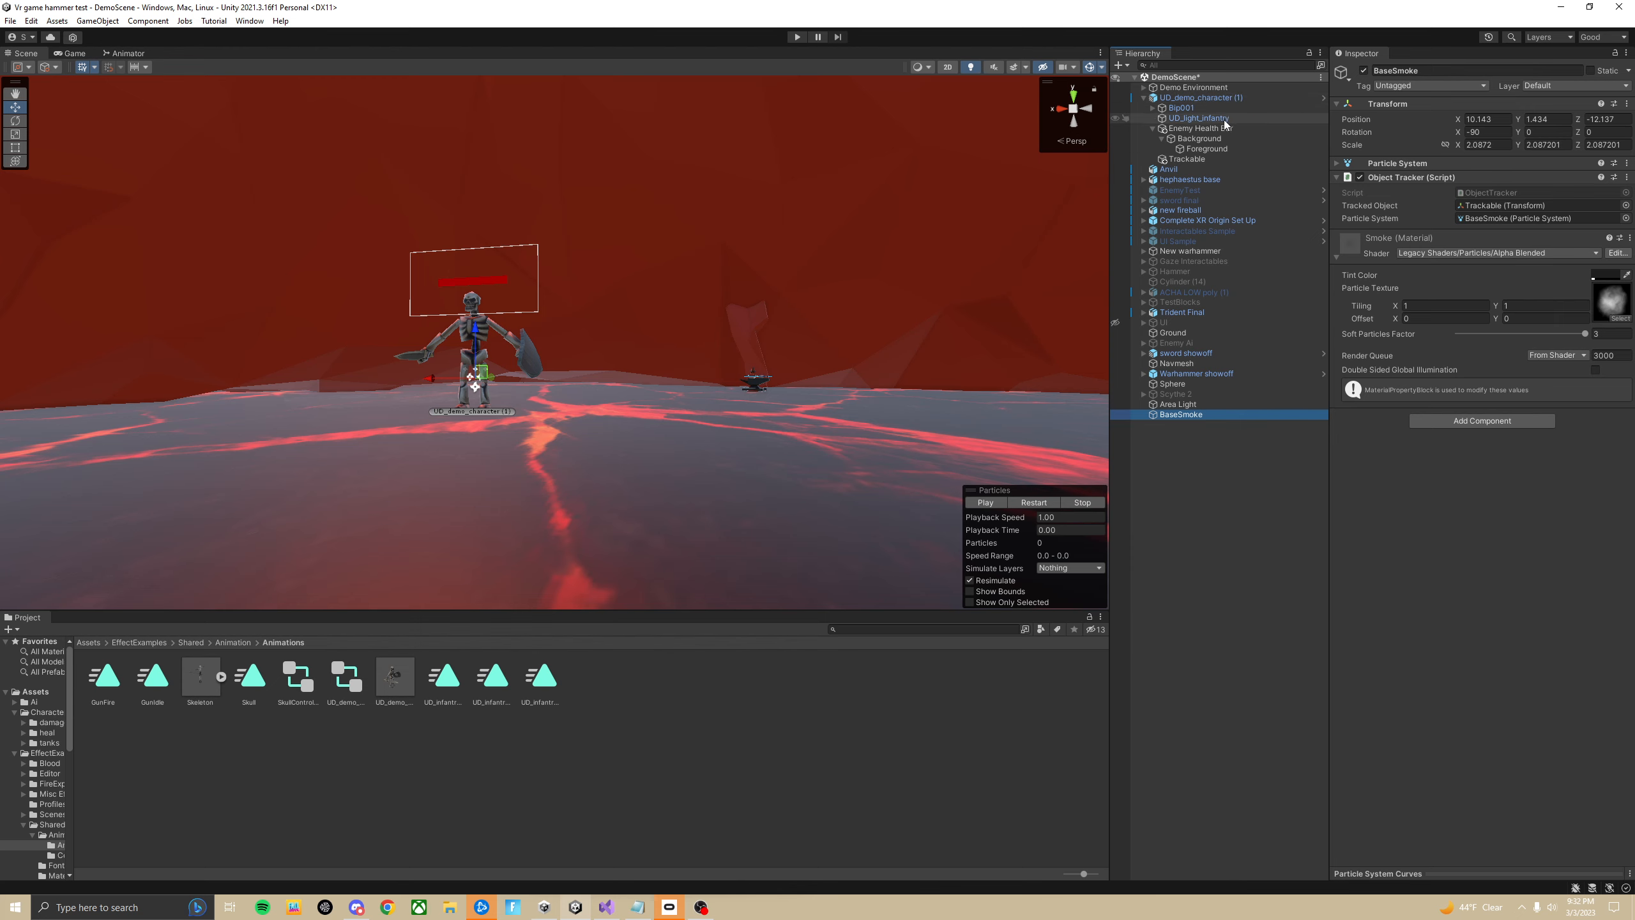
click(1199, 160)
mouse_move(1087, 214)
right_down()
mouse_move(922, 180)
mouse_move(922, 221)
right_up()
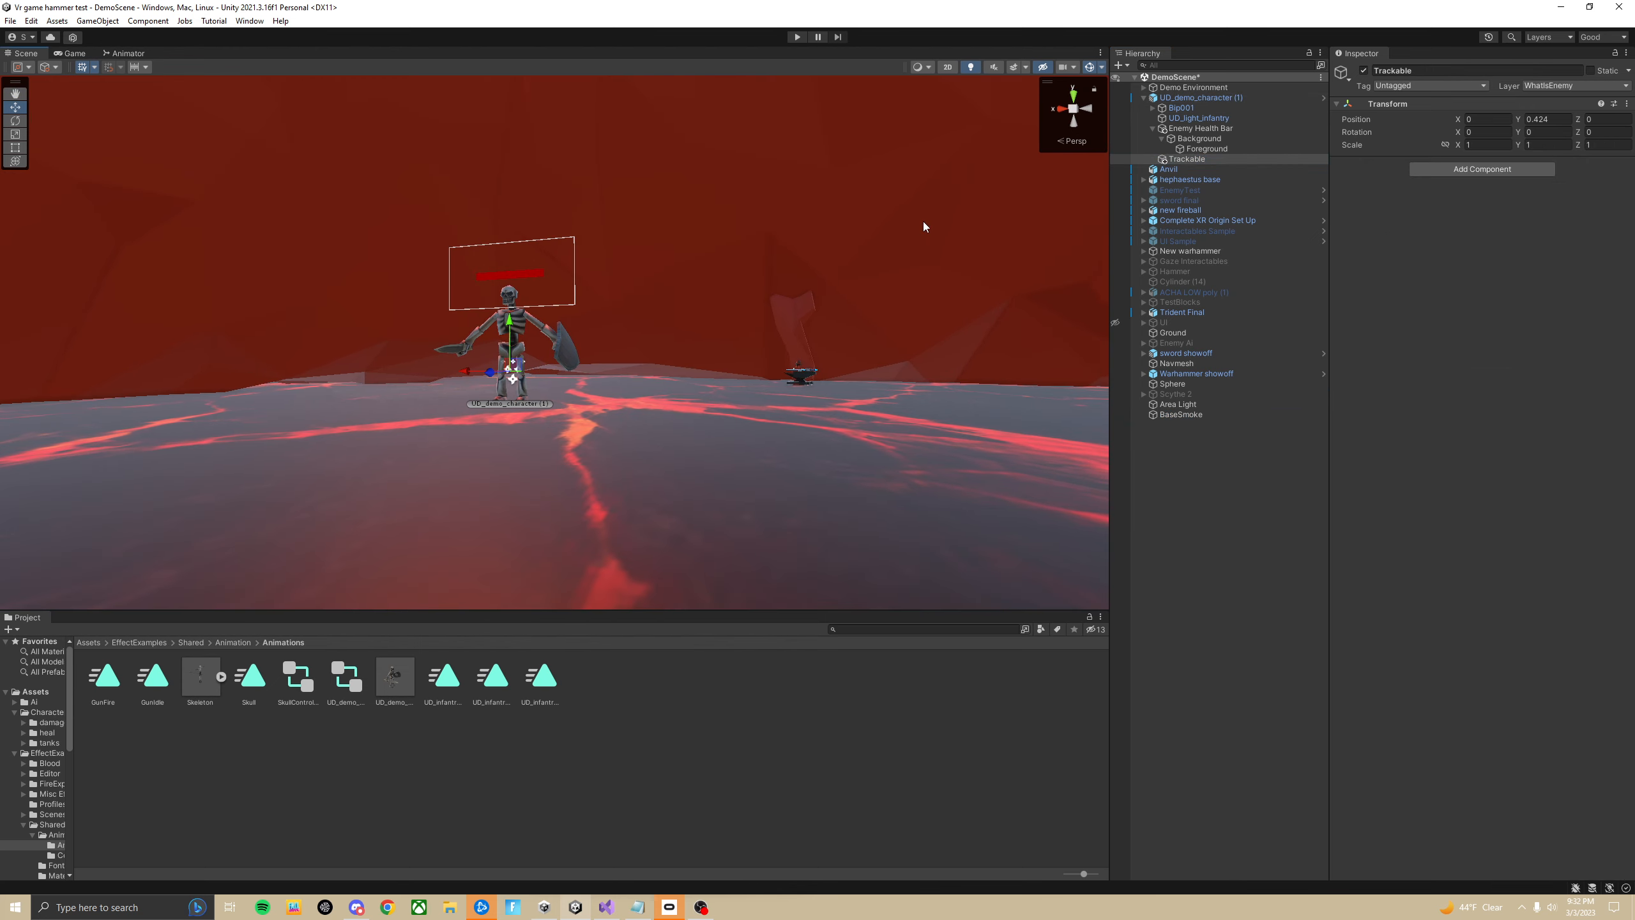
click(1192, 413)
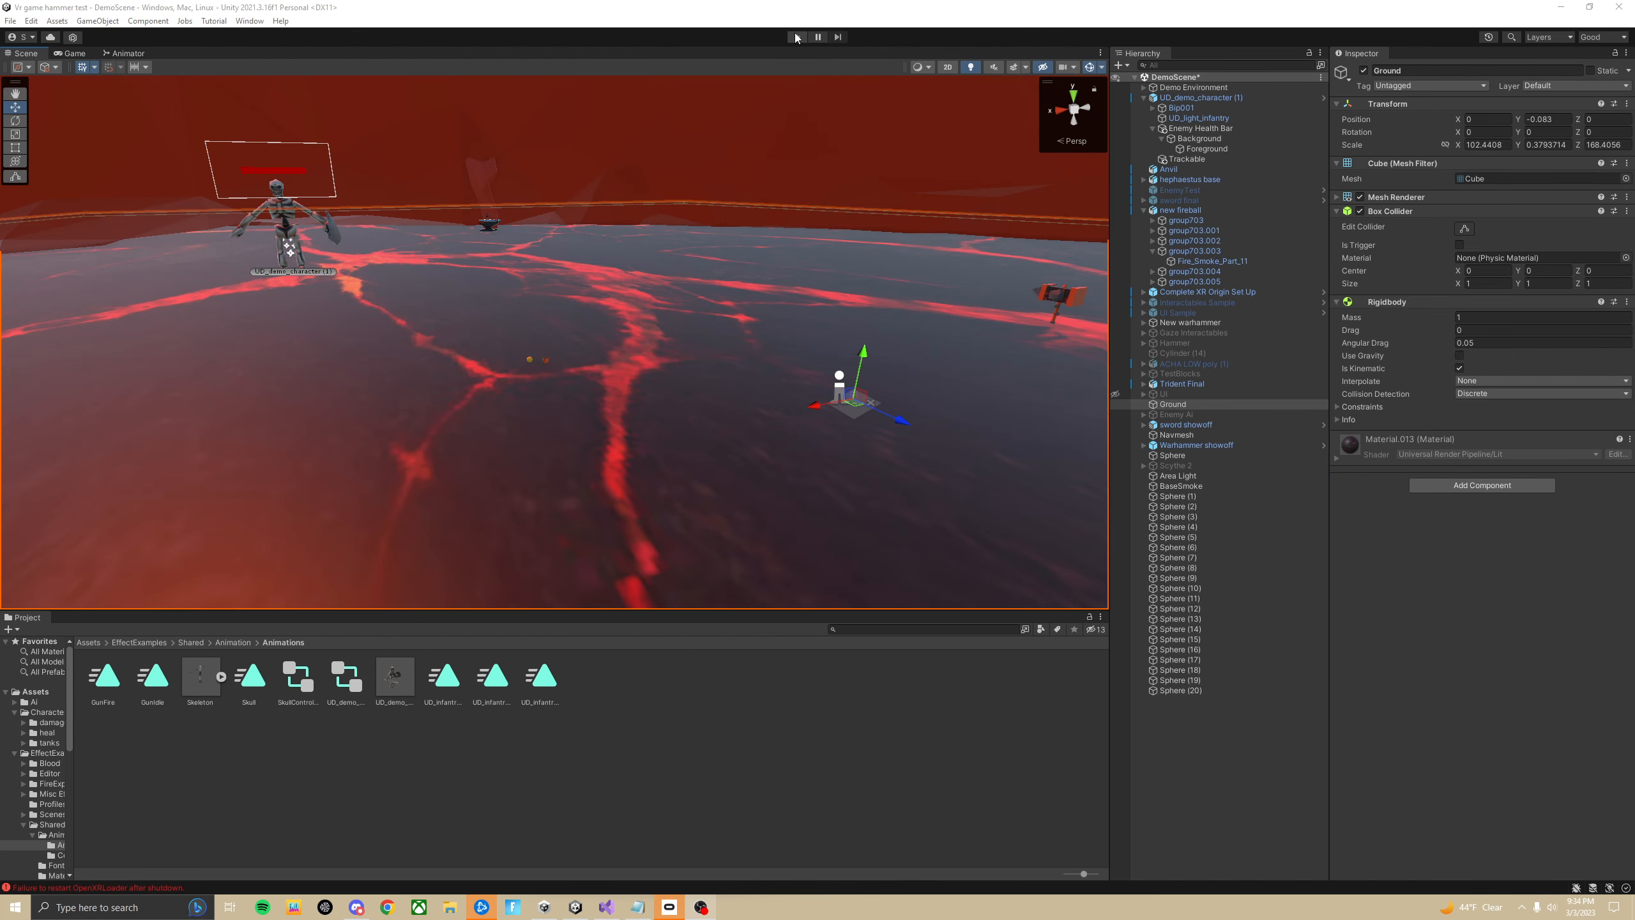
Step: Run the scene in Play mode and move the Complete XR Origin Set Up toward the enemy to test its behavior
click(797, 37)
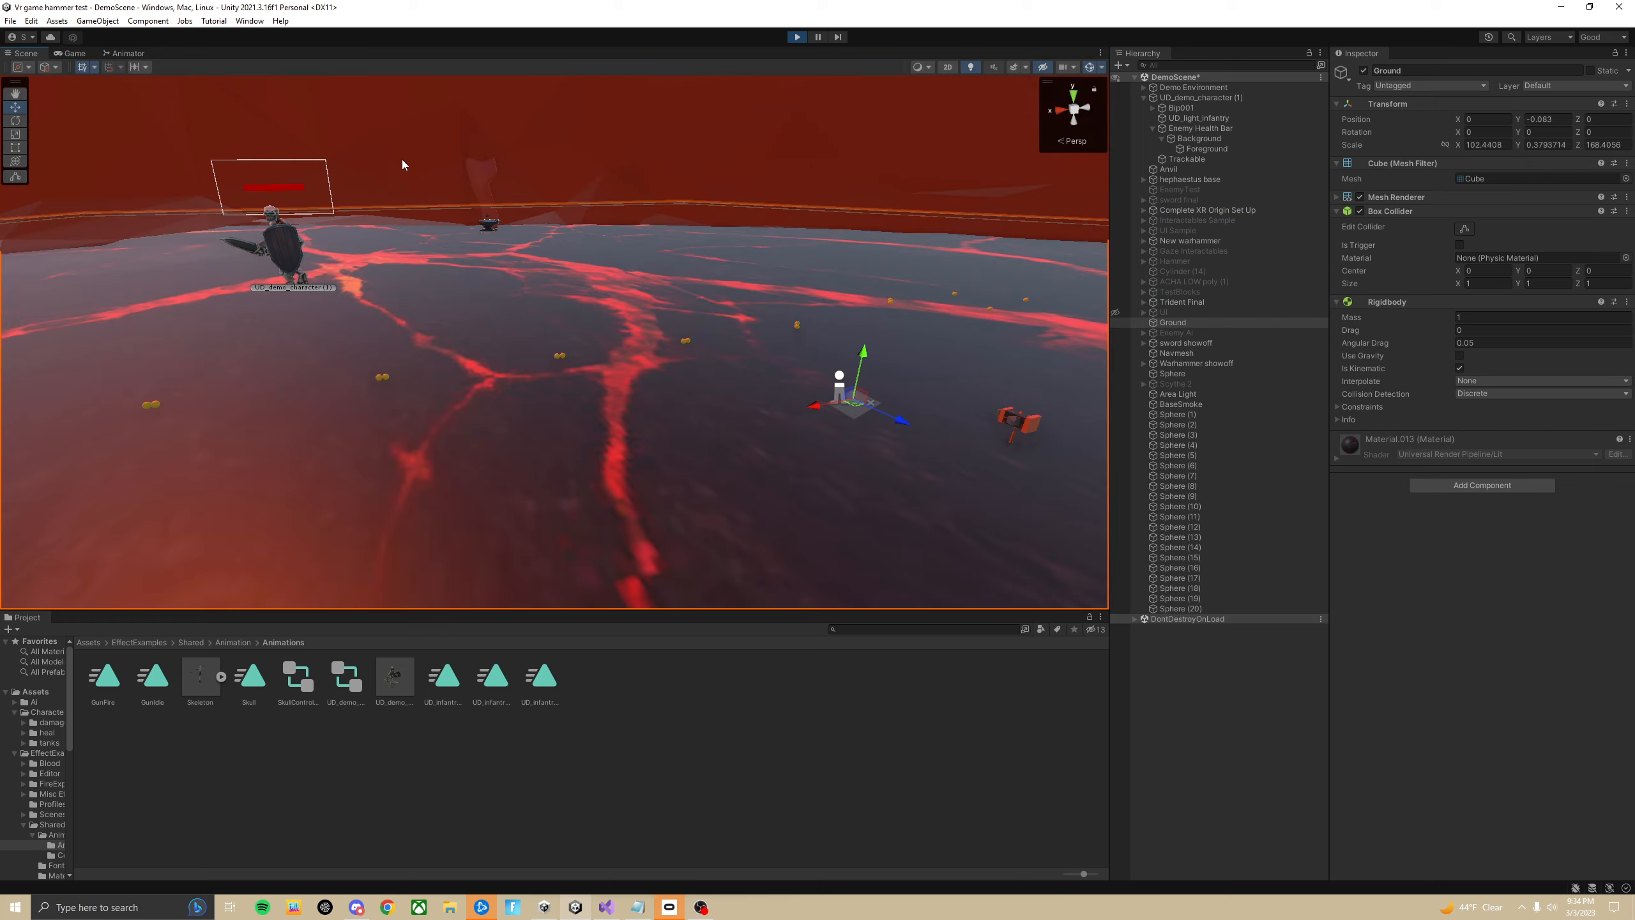
right_drag(401, 159, 626, 182)
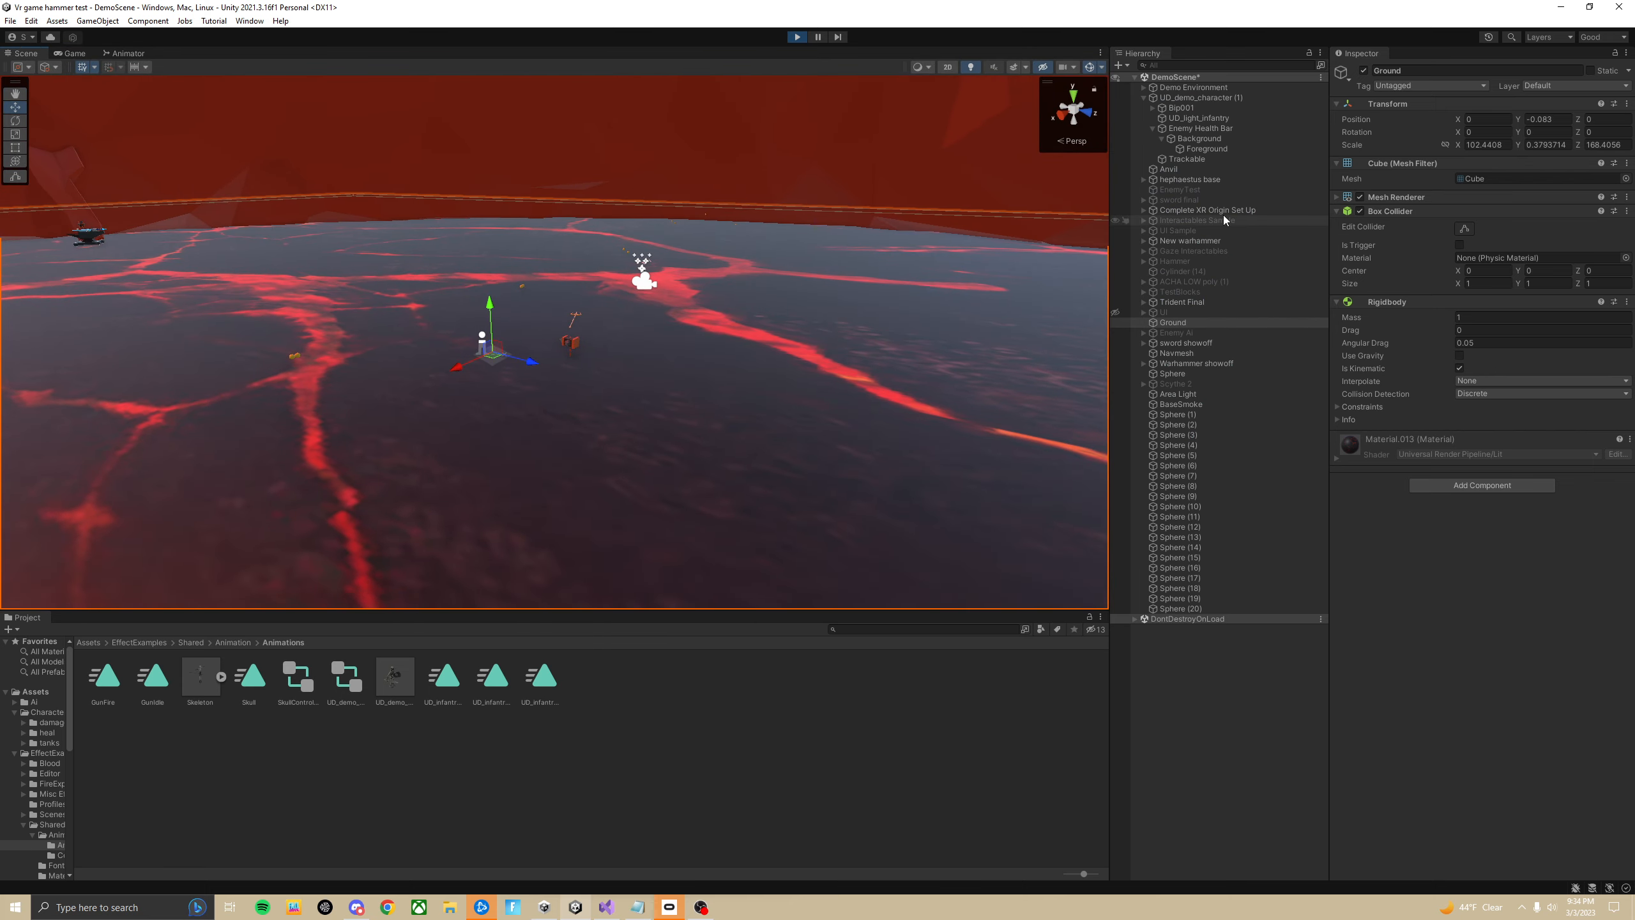
double_click(1200, 210)
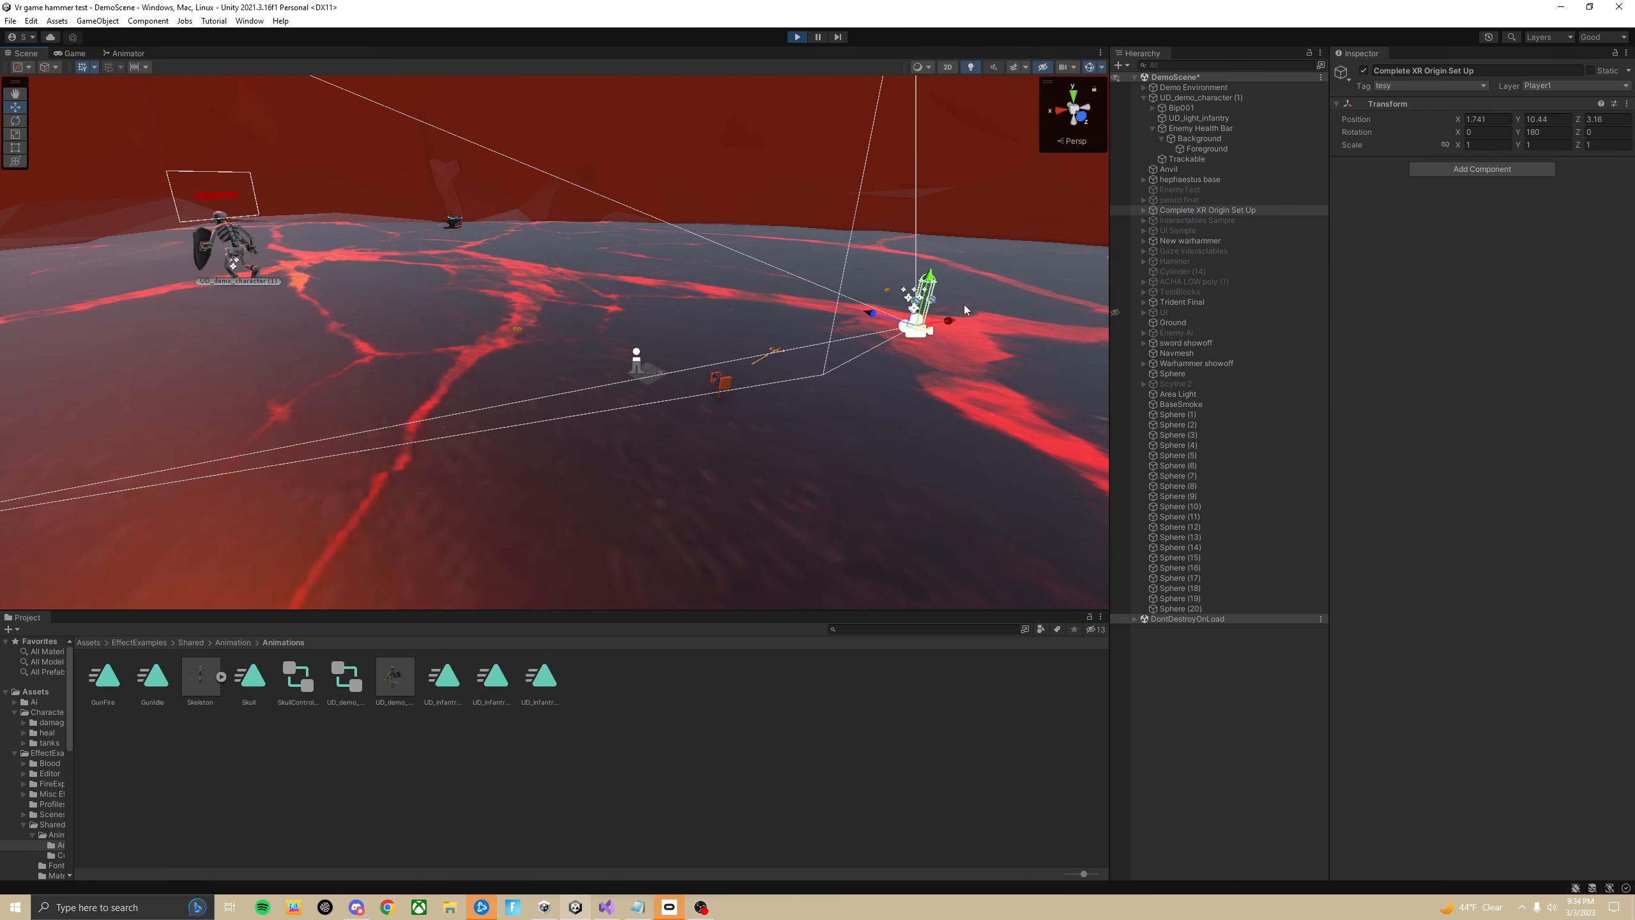
drag(949, 319, 541, 216)
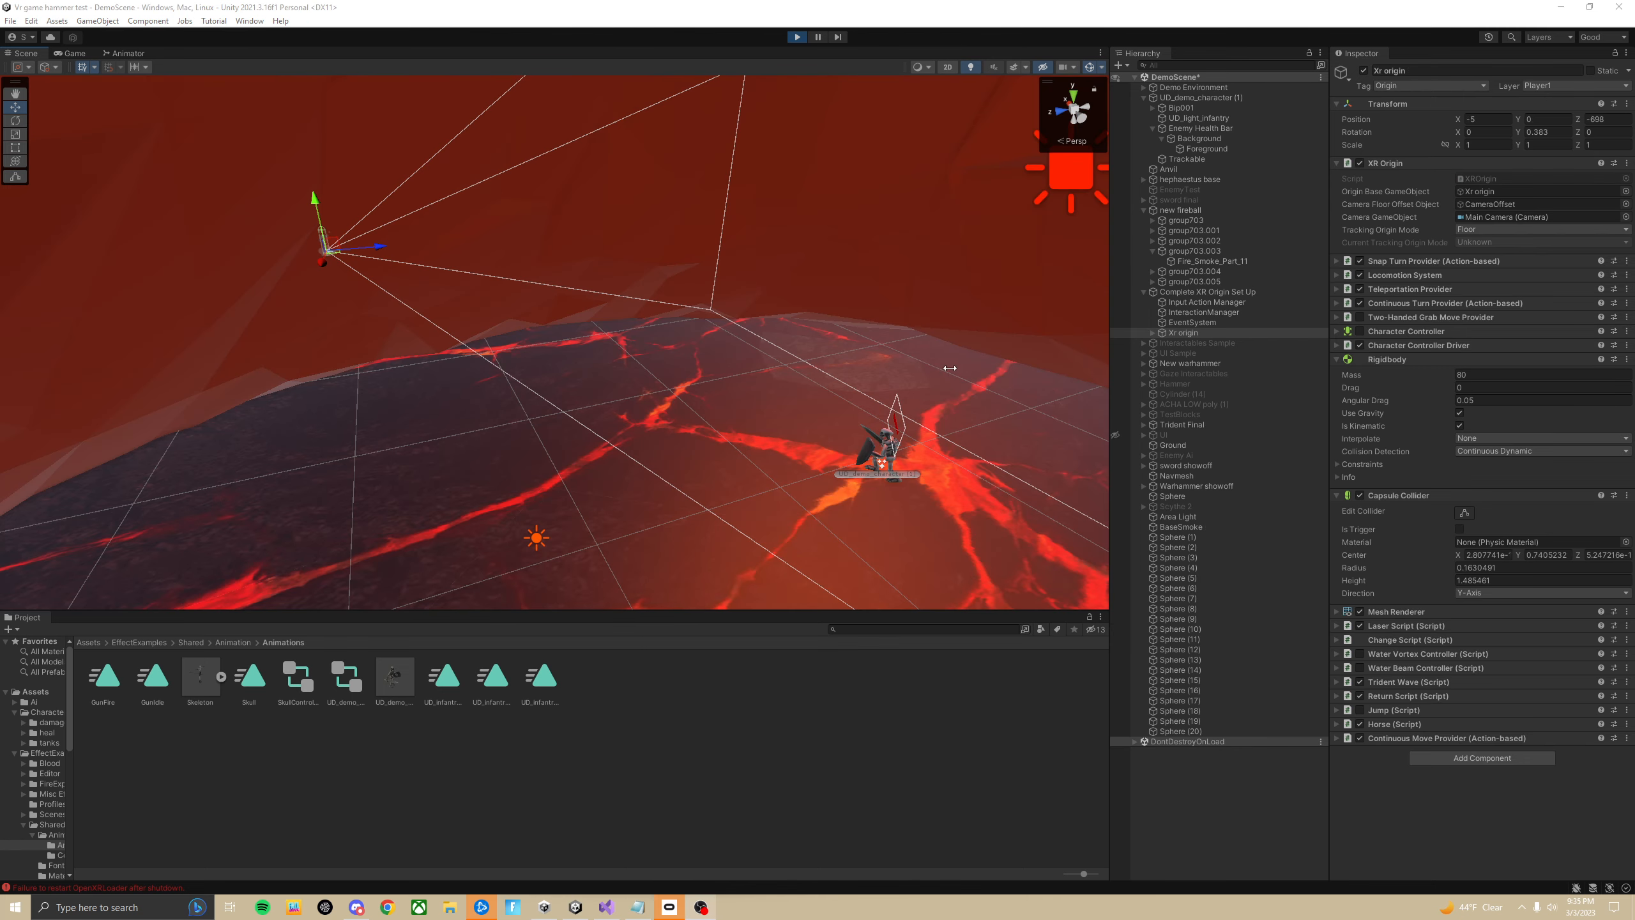
Step: Move the Complete XR Origin Set Up to about Y -1.33, Z -710.37 and observe the enemy's behavior
click(949, 368)
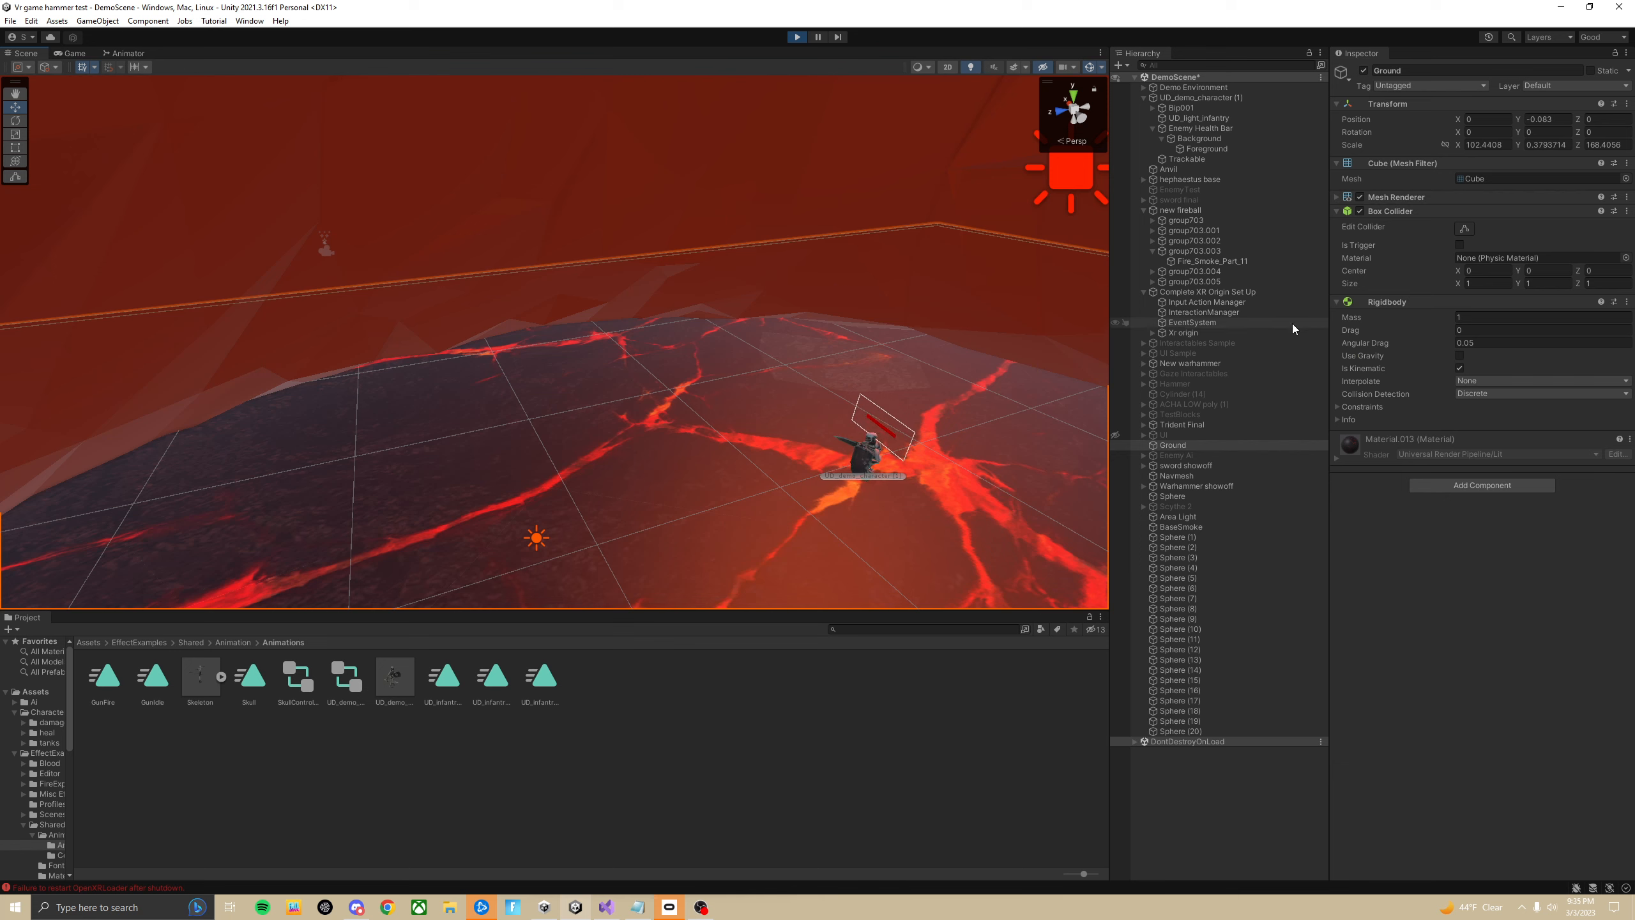
click(1244, 292)
right_drag(666, 384, 786, 413)
scroll(738, 405, up, 5)
scroll(785, 415, down, 5)
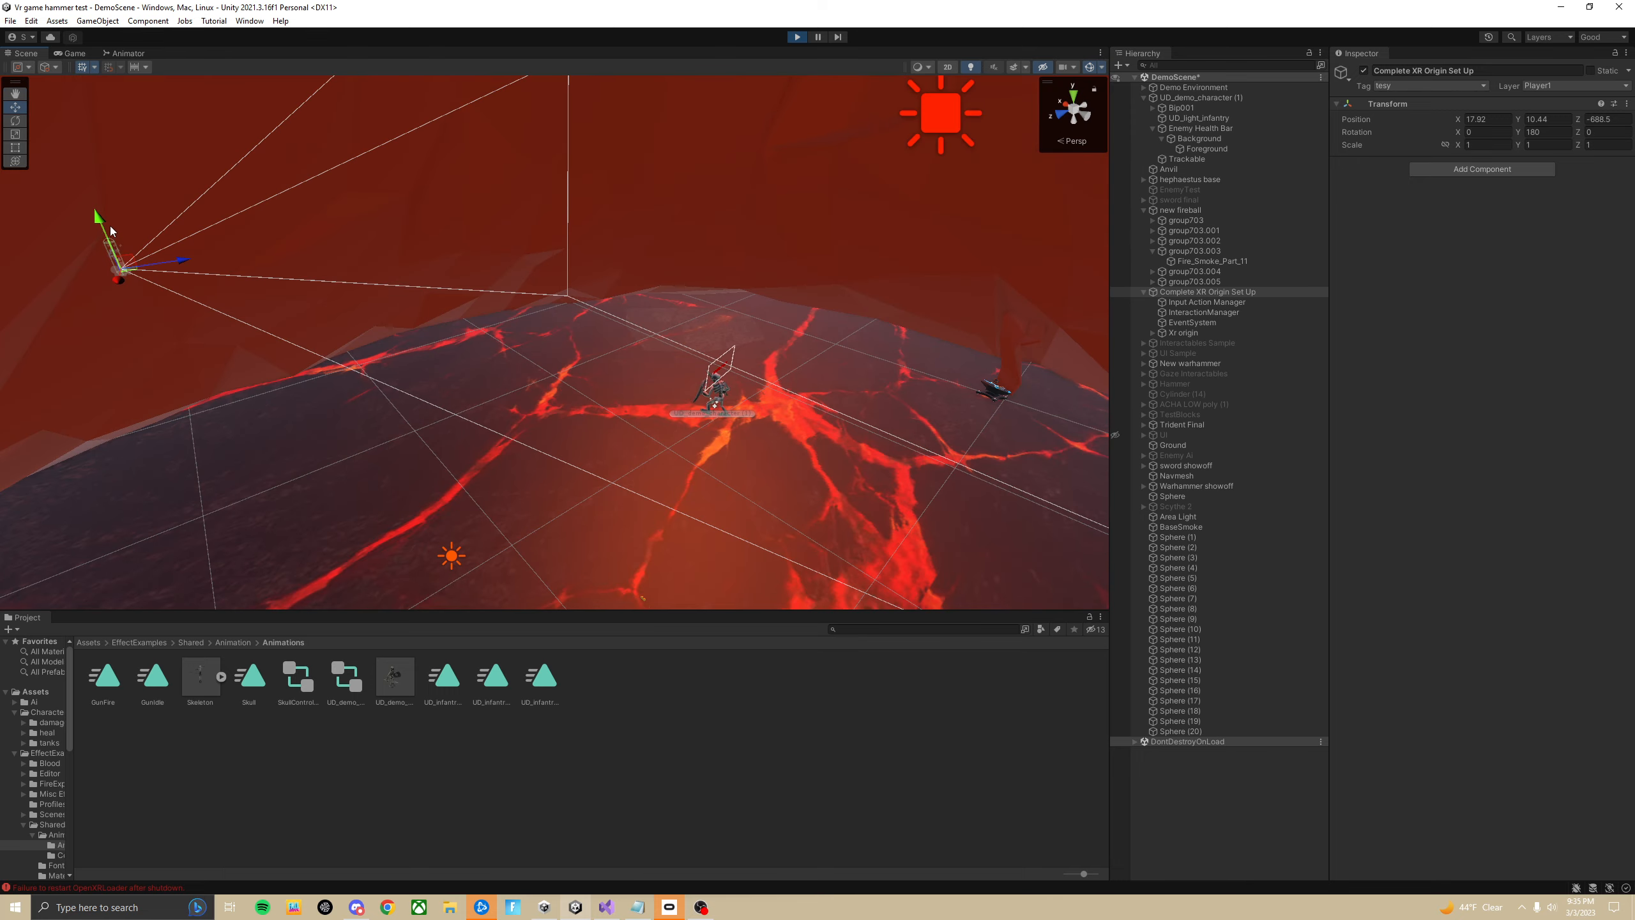
drag(110, 230, 293, 146)
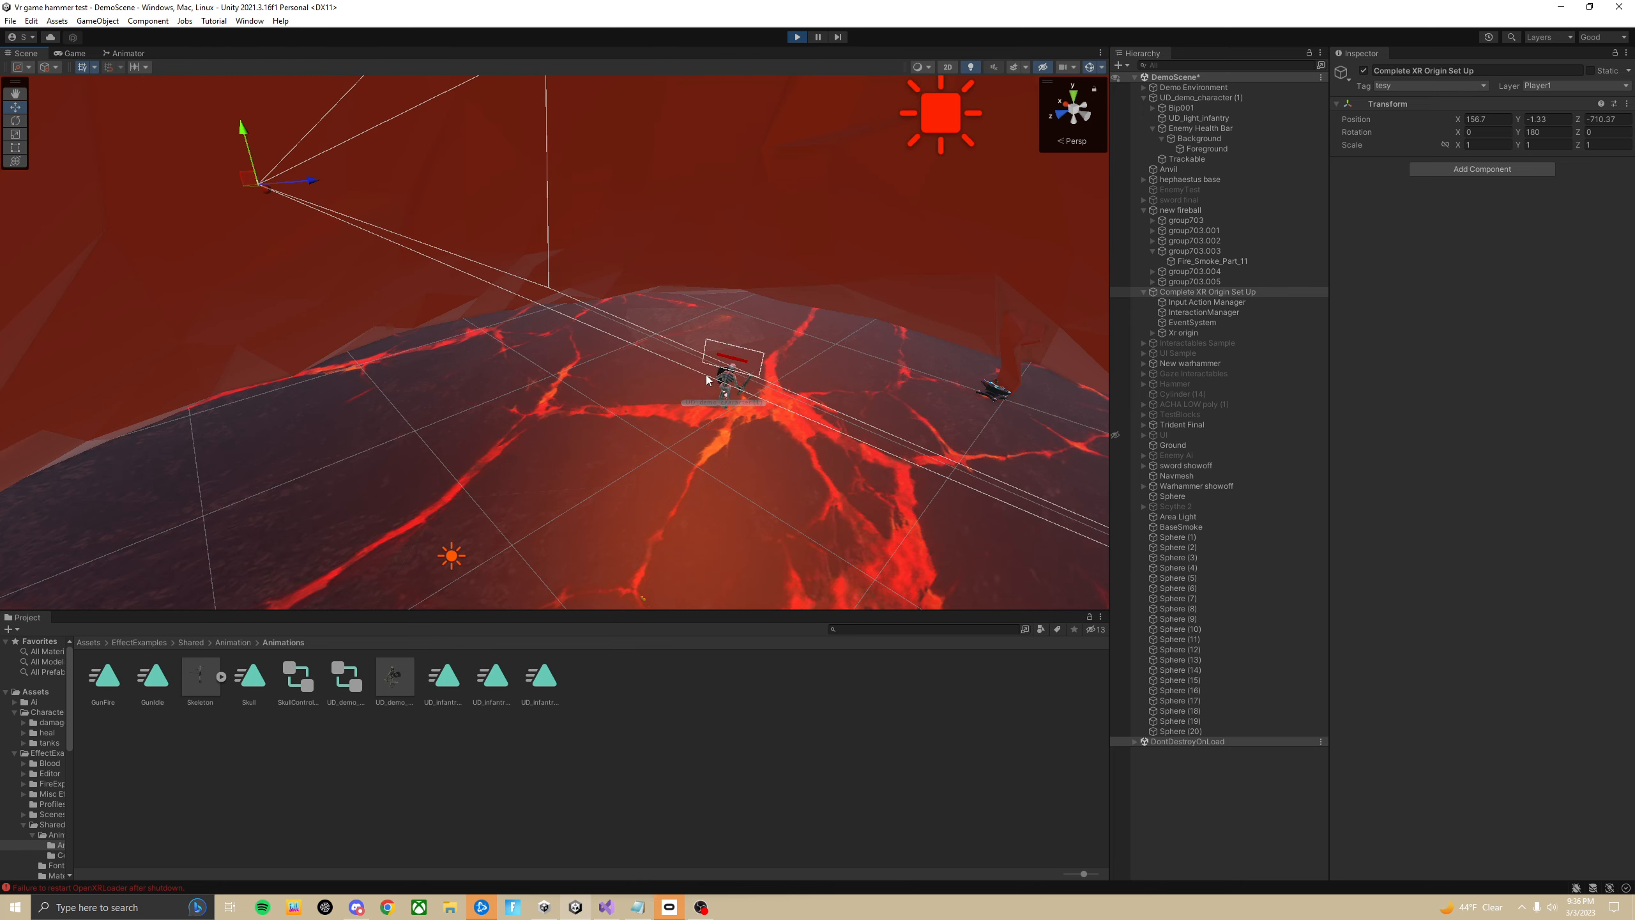
right_drag(705, 374, 832, 413)
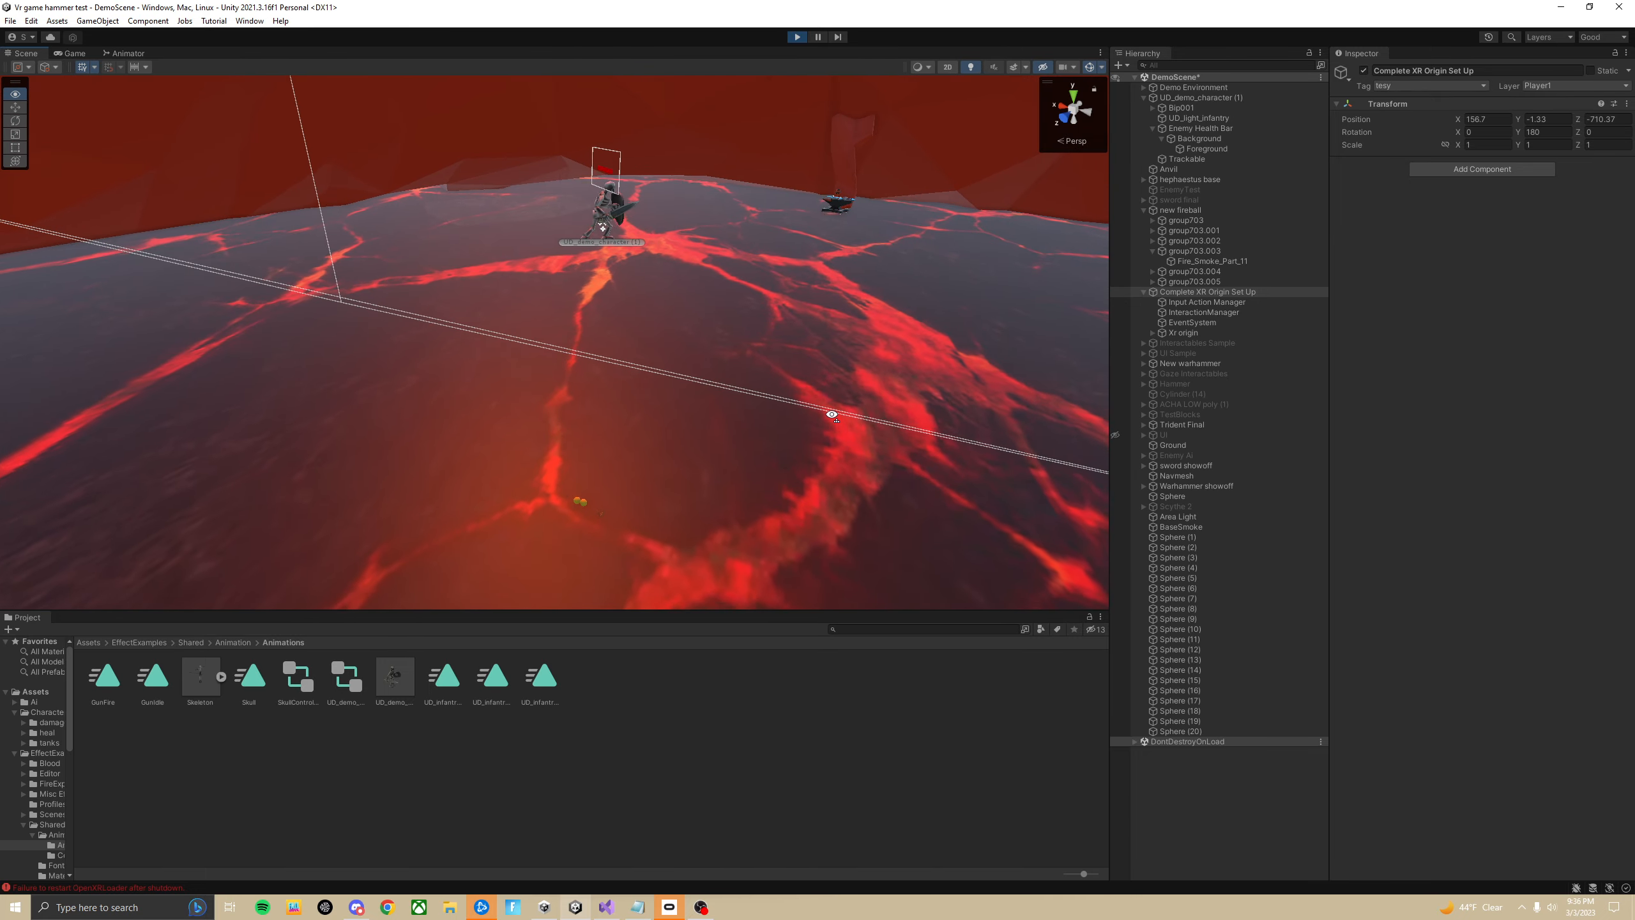
Step: Select Sphere (1) through Sphere (20) and move them together to the skeleton enemy, at about X 6.1, Z -16.61
click(1193, 538)
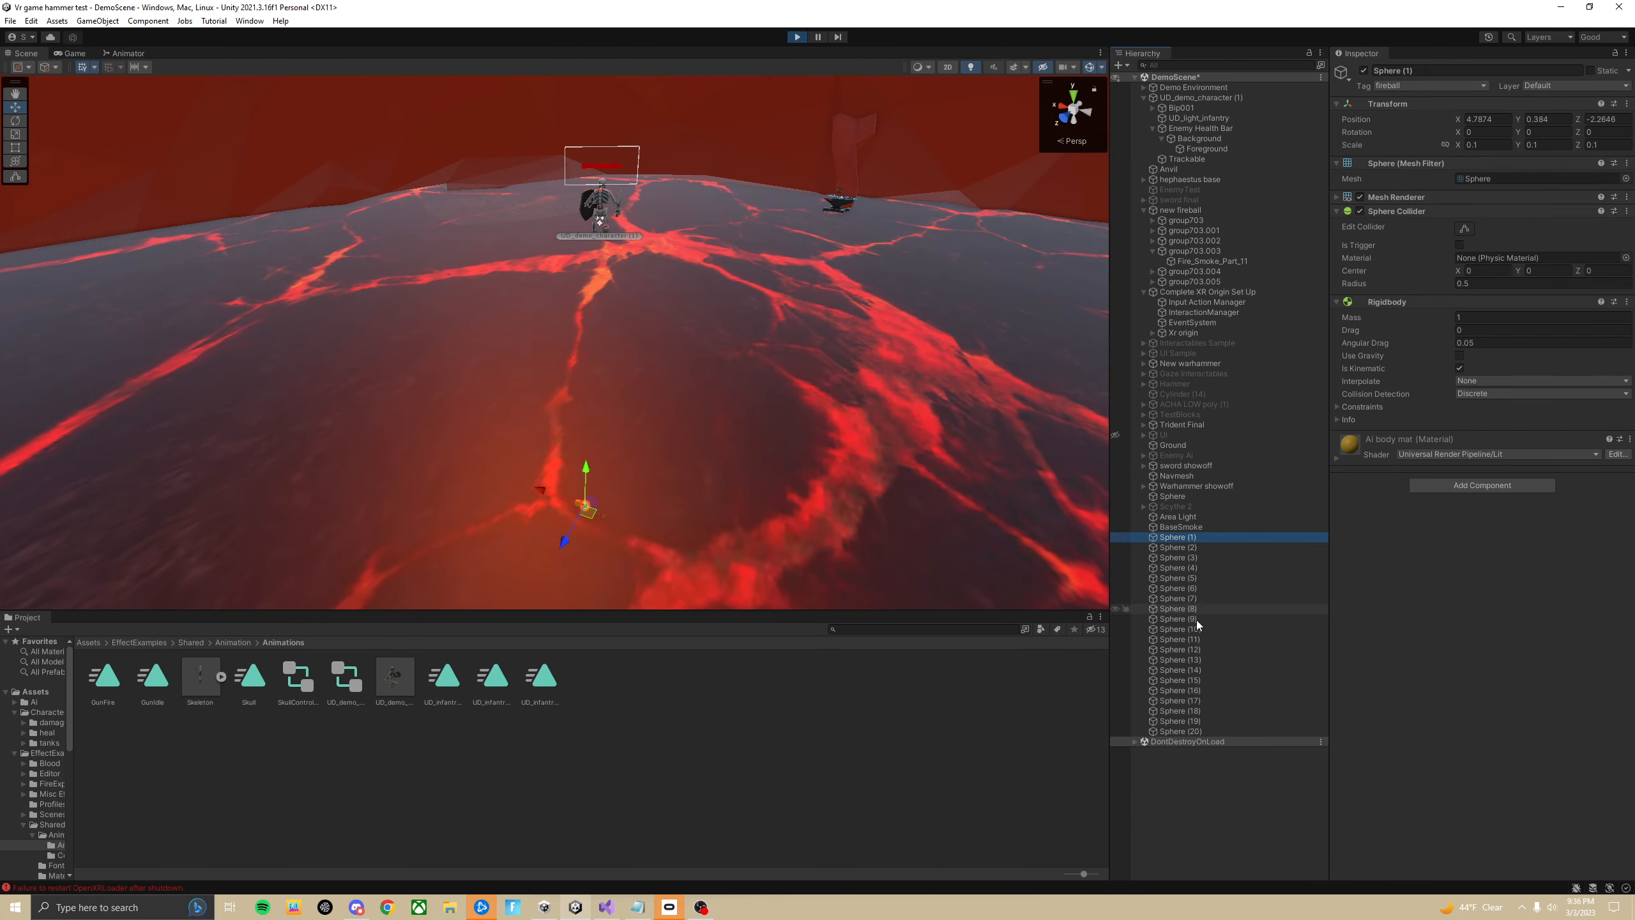
shift+click(1190, 731)
mouse_move(790, 570)
right_down()
mouse_move(682, 508)
mouse_move(807, 527)
mouse_move(816, 511)
right_up()
drag(748, 517, 462, 227)
right_drag(461, 227, 605, 332)
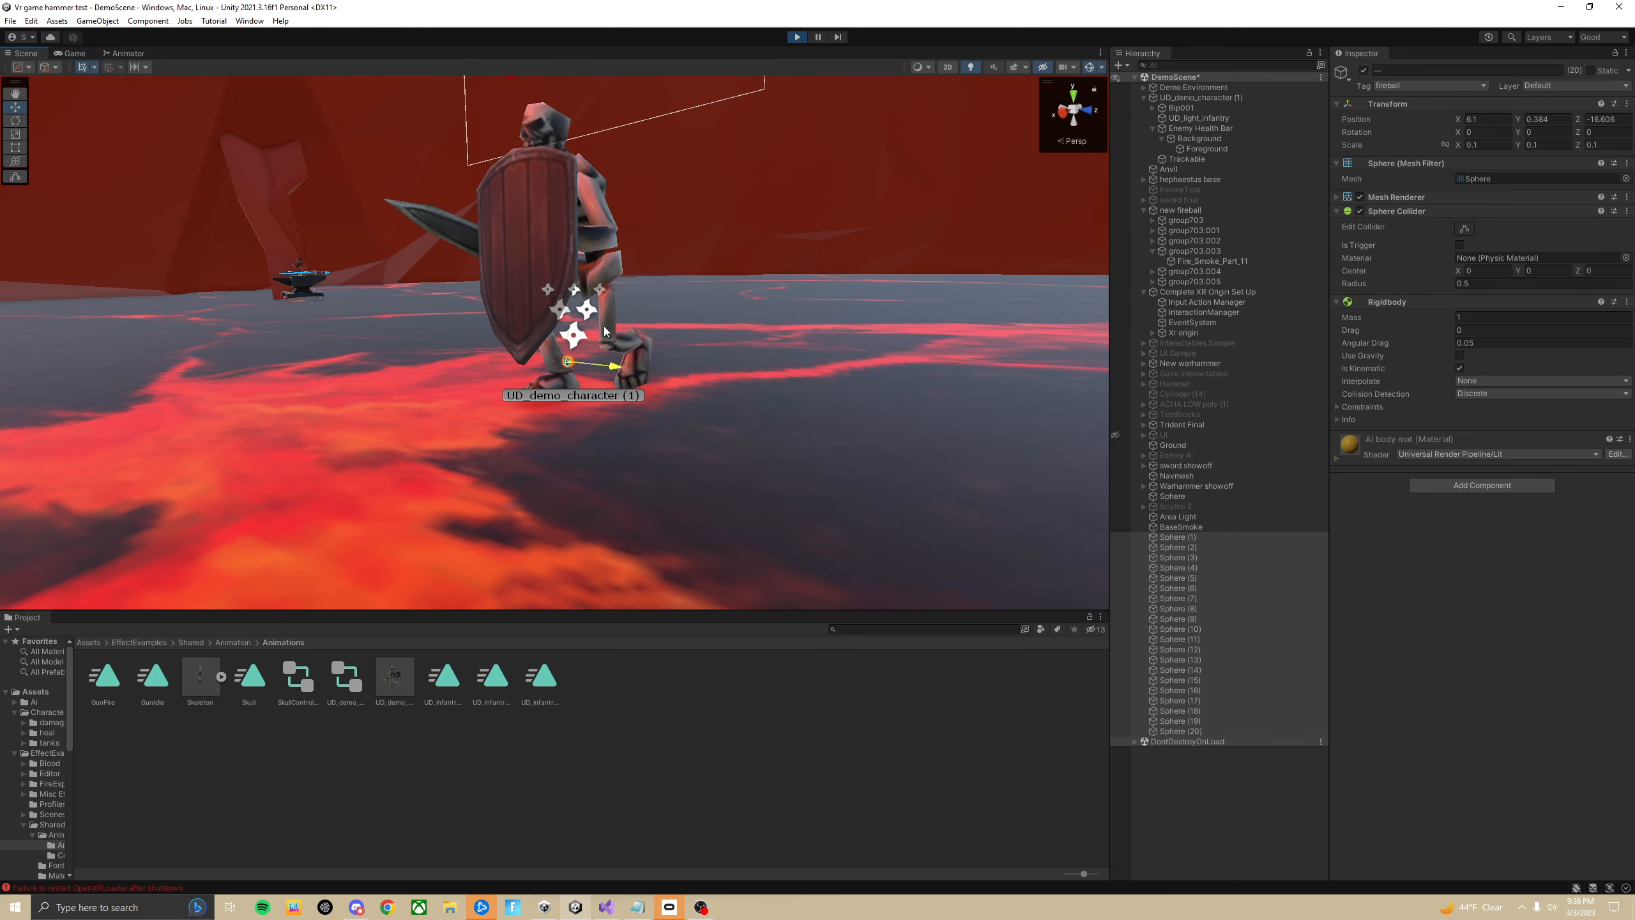
Step: Shift the selected spheres into the skeleton, to about X 6.22, Z -16.77, and observe the enemy and its health bar
mouse_move(603, 331)
mouse_down()
mouse_move(575, 338)
mouse_move(589, 311)
mouse_up()
right_drag(590, 311, 748, 119)
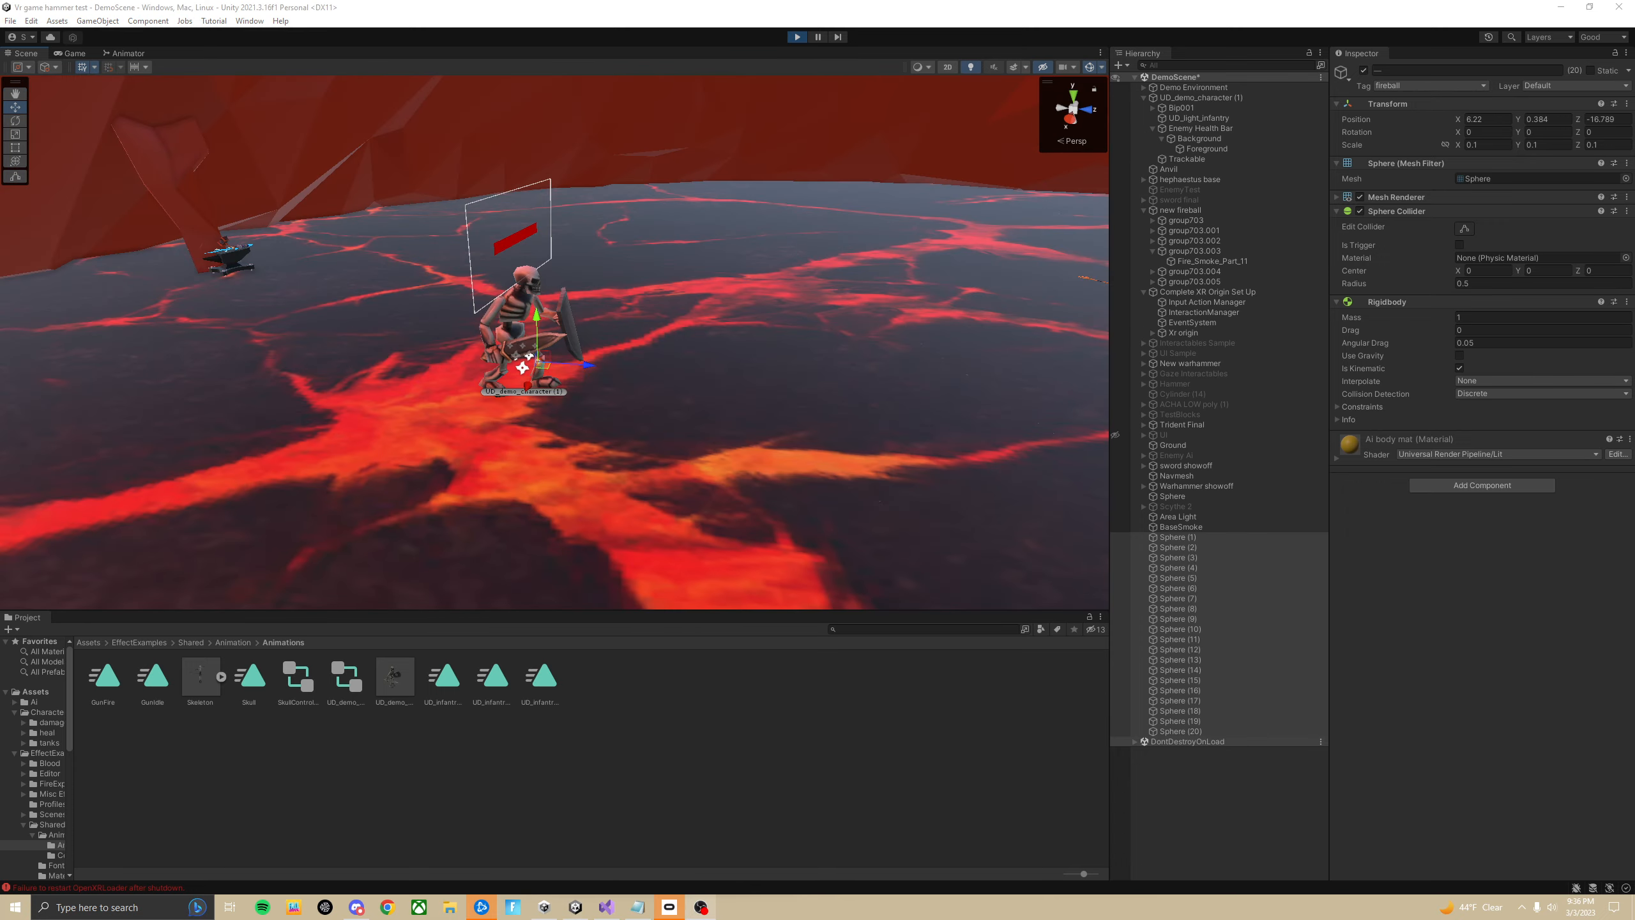
right_drag(917, 275, 619, 241)
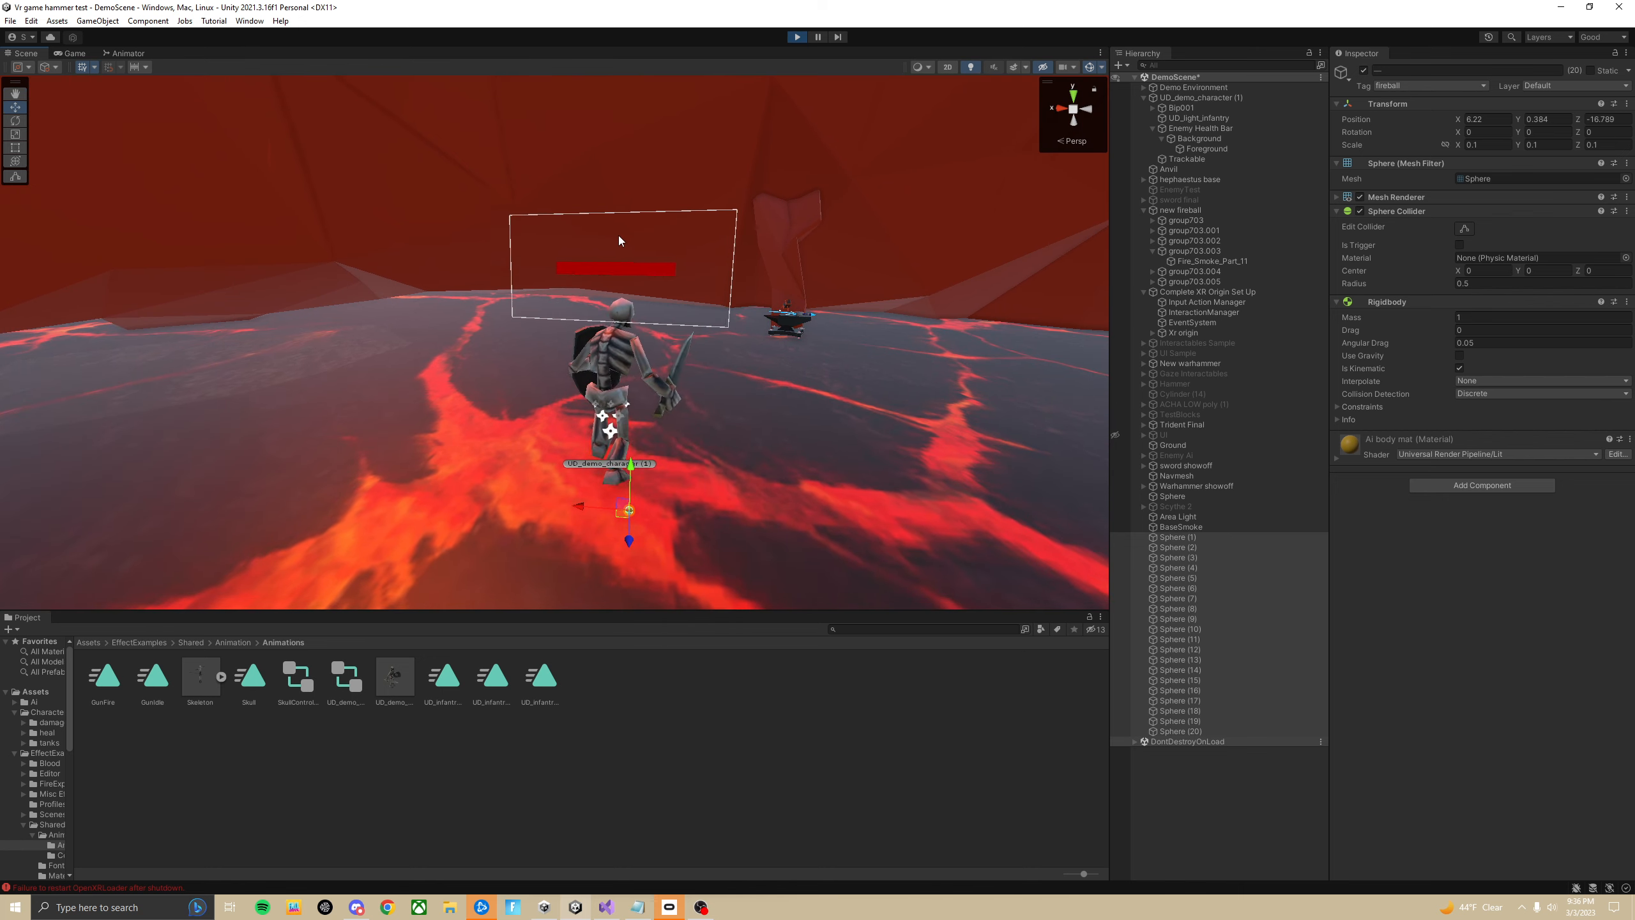
Step: Play the BaseSmoke particle system and examine the effect around the skeleton enemy
click(1186, 528)
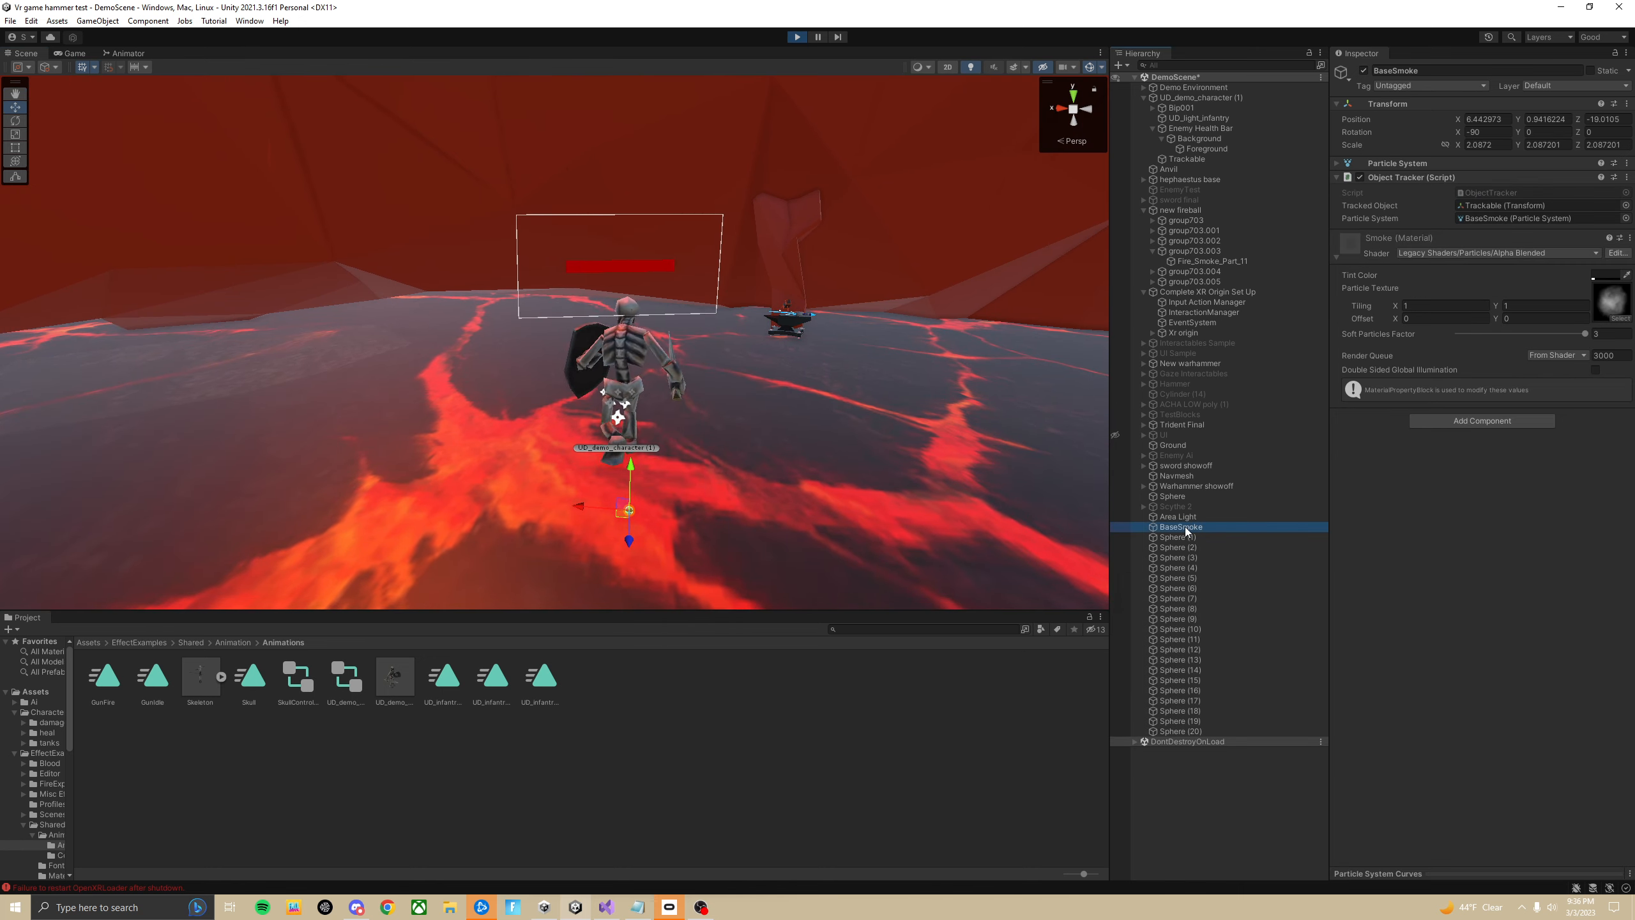
click(1016, 552)
right_drag(926, 493, 744, 369)
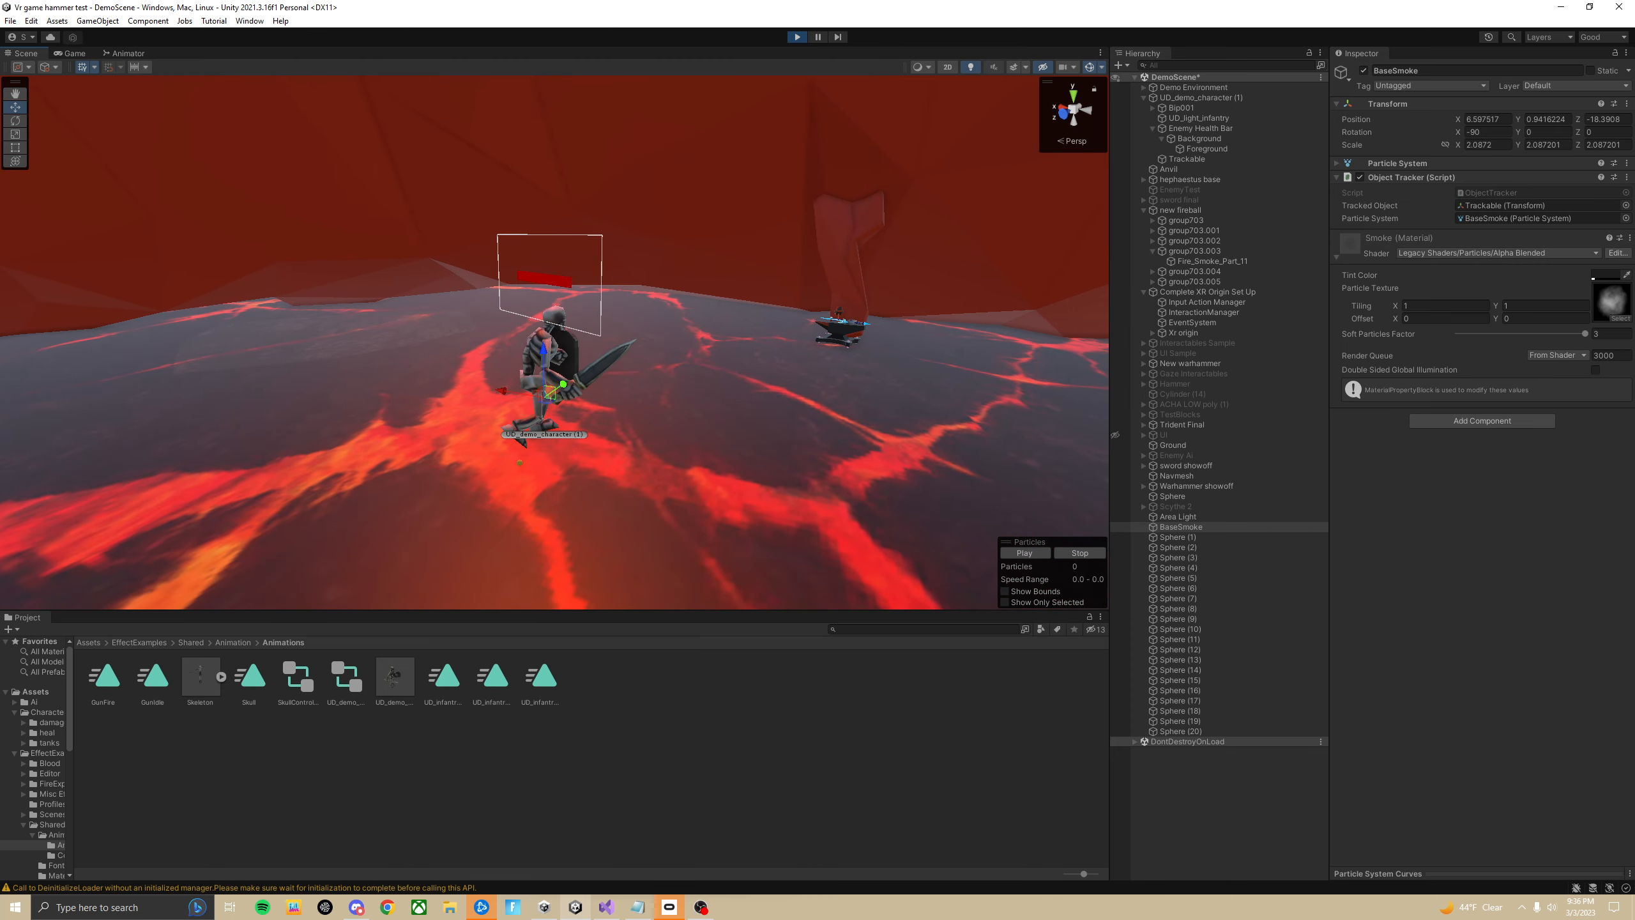